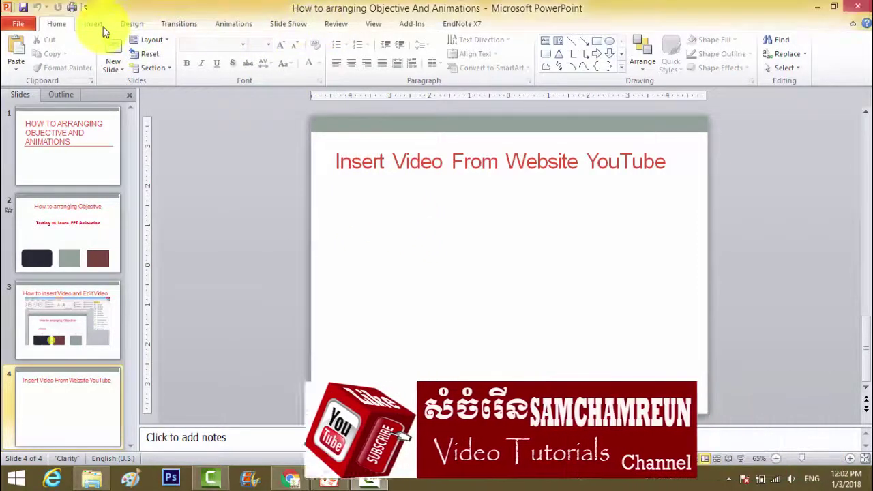
Open the Clip Art pane for video clips from the Insert tab's Video menu
{"action": "left_click", "coordinate": [101, 26]}
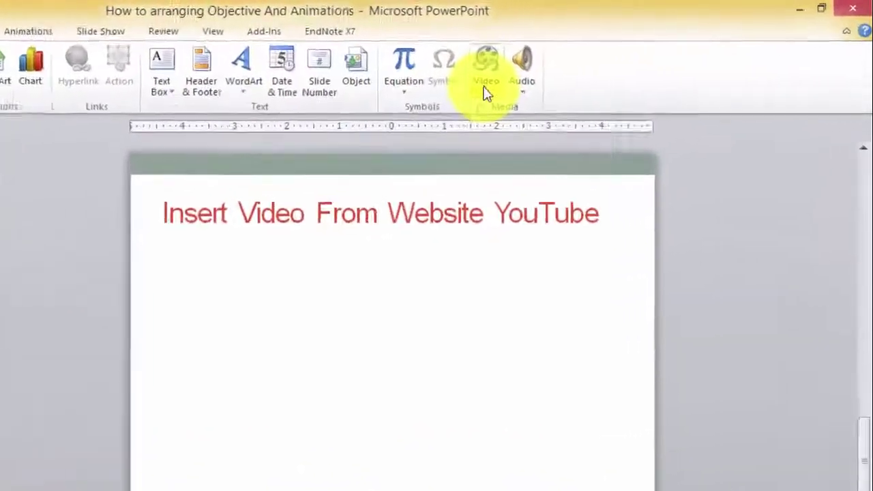
{"action": "left_click", "coordinate": [579, 55]}
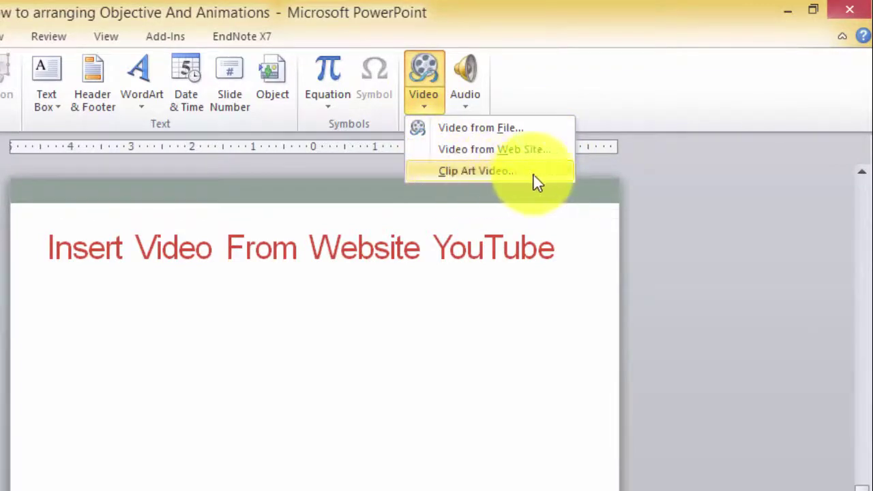
{"action": "key", "text": "Escape"}
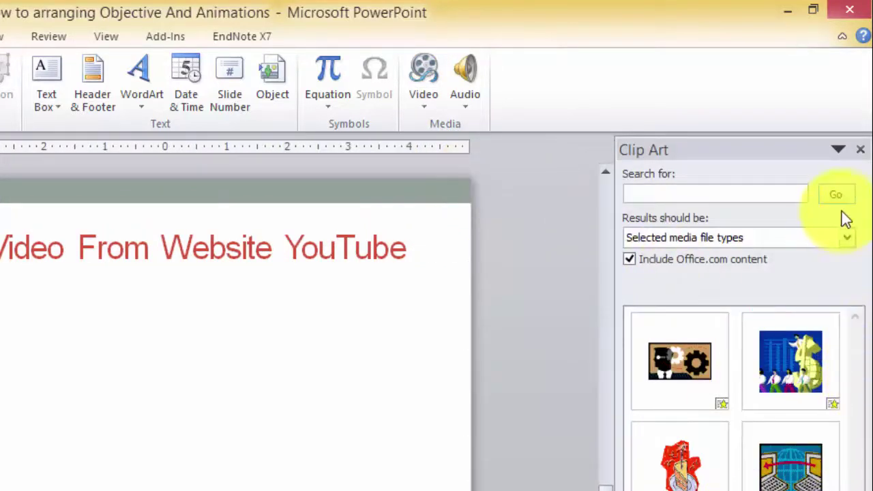
Confirm Videos is the result type, close the Clip Art pane, and reopen the Video menu
{"action": "left_click", "coordinate": [852, 247]}
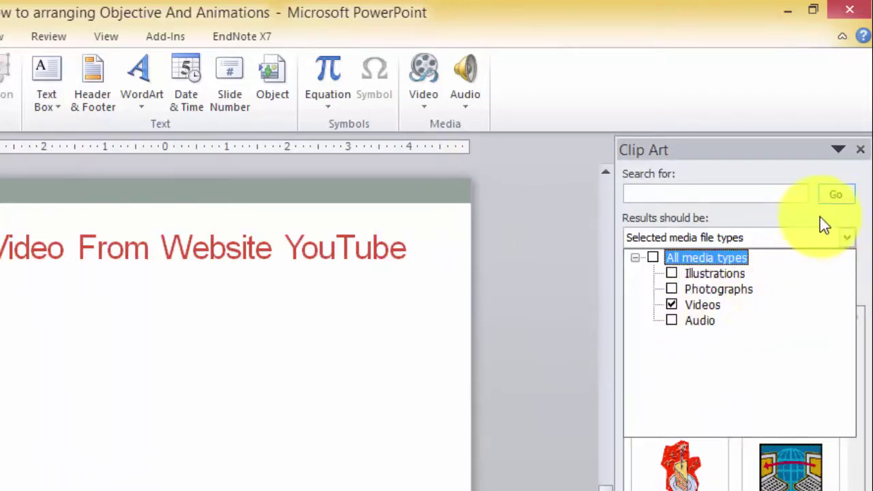
{"action": "left_click", "coordinate": [825, 231]}
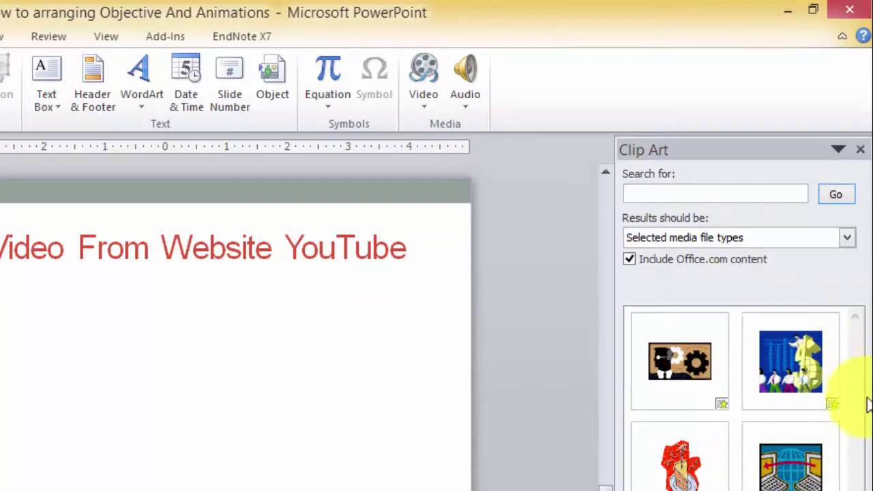
{"action": "left_click", "coordinate": [860, 149]}
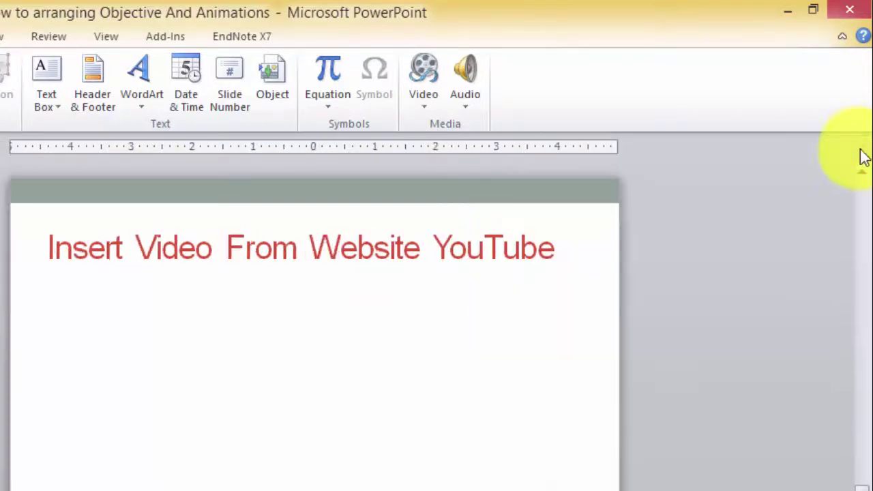
{"action": "left_click", "coordinate": [424, 99]}
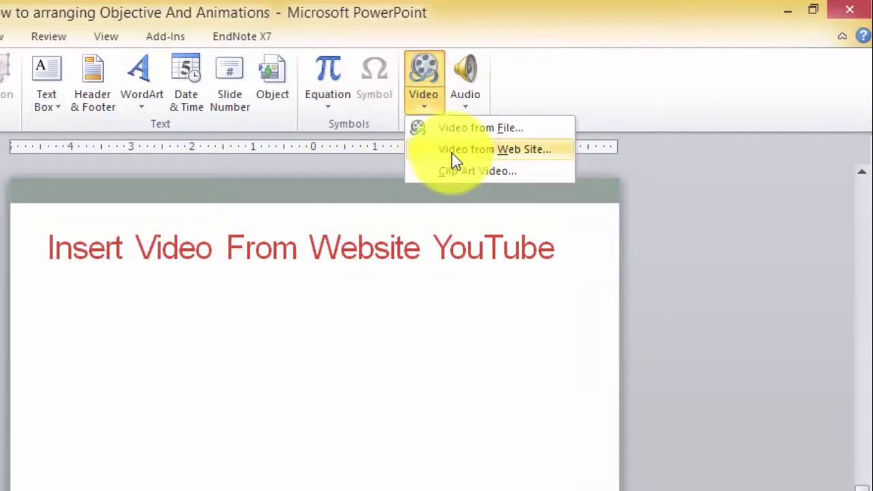
Open Video from Web Site, cancel it, and dismiss the Video menu without inserting anything
{"action": "left_click", "coordinate": [452, 152]}
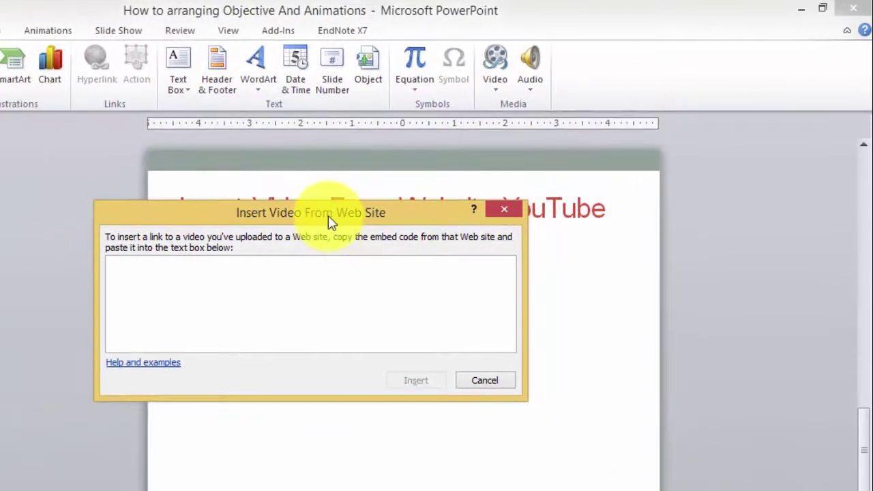
{"action": "left_click", "coordinate": [166, 283]}
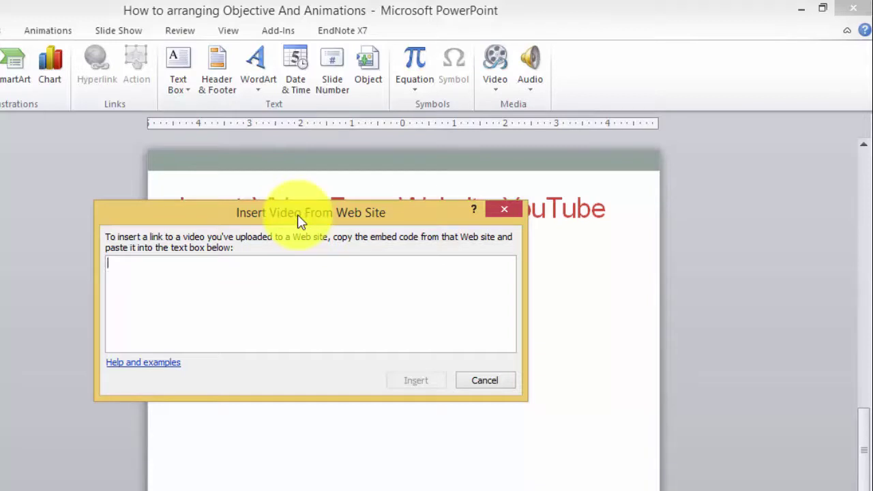
{"action": "left_click_drag", "start_coordinate": [297, 220], "coordinate": [354, 285]}
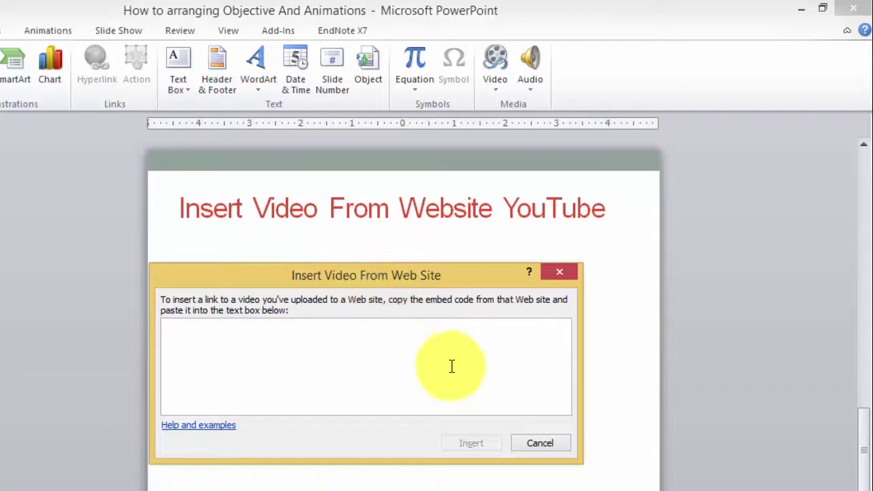
{"action": "left_click", "coordinate": [539, 444]}
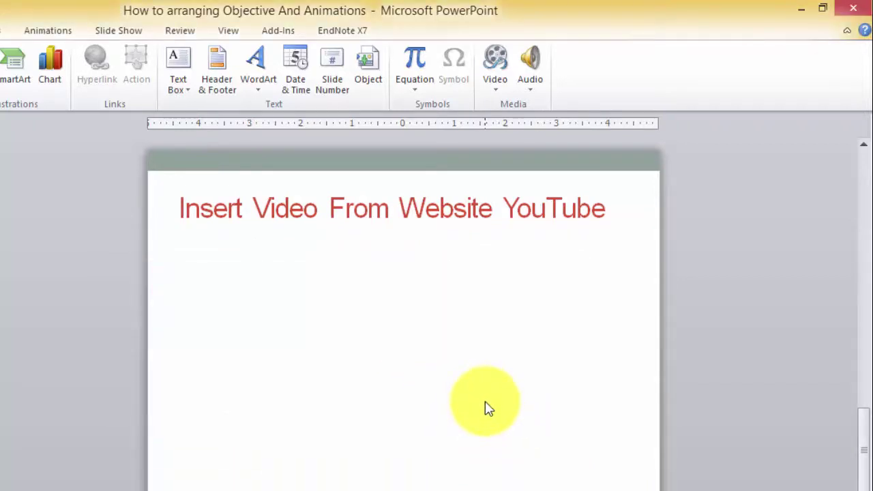
{"action": "left_click", "coordinate": [495, 85]}
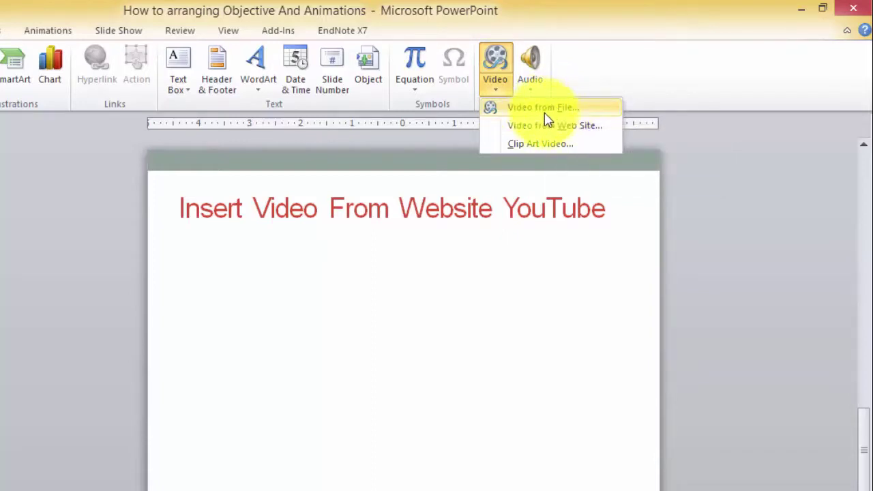
{"action": "left_click", "coordinate": [409, 171]}
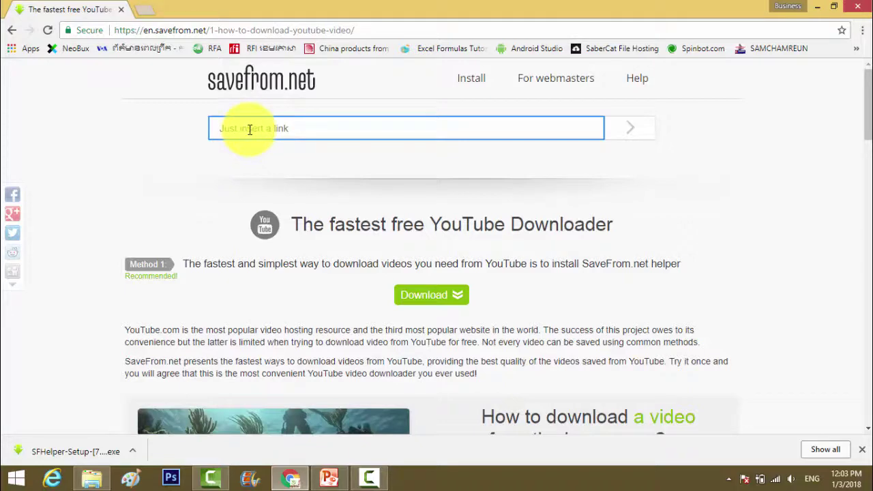
{"action": "left_click", "coordinate": [160, 30]}
{"action": "key", "text": "BackSpace"}
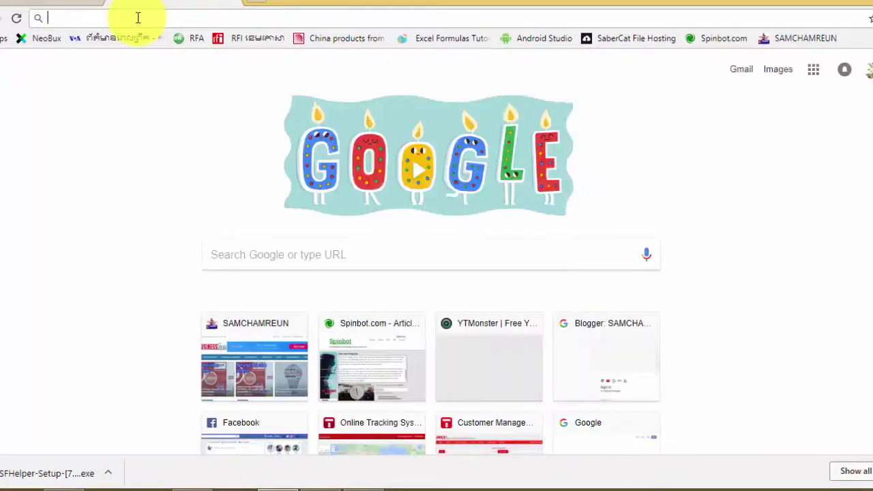
{"action": "type", "text": "BStartup.tk"}
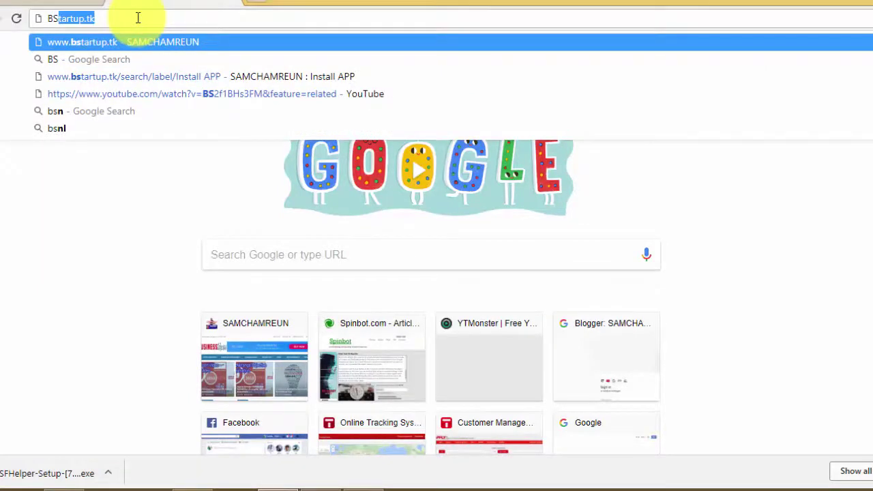
{"action": "key", "text": "Return"}
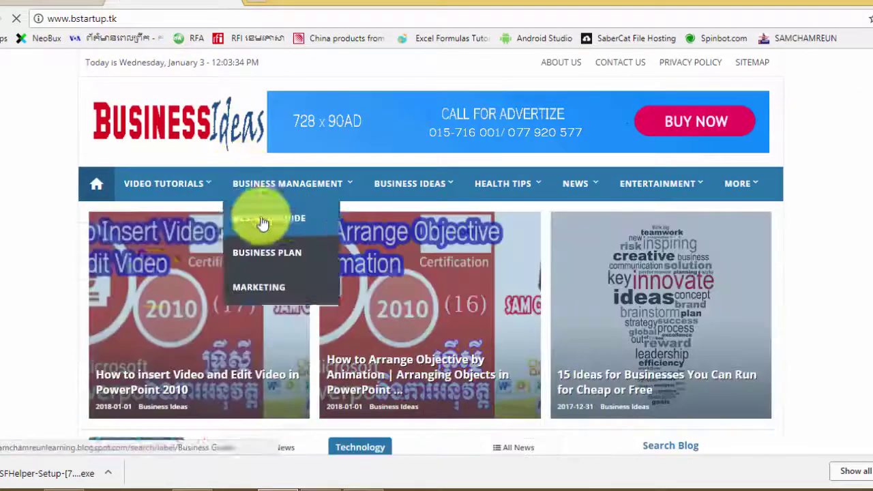
Scroll through the blog homepage and look over the VIDEO TUTORIALS categories
{"action": "scroll", "coordinate": [164, 282], "scroll_direction": "down", "scroll_amount": 3}
{"action": "scroll", "coordinate": [172, 274], "scroll_direction": "up", "scroll_amount": 2}
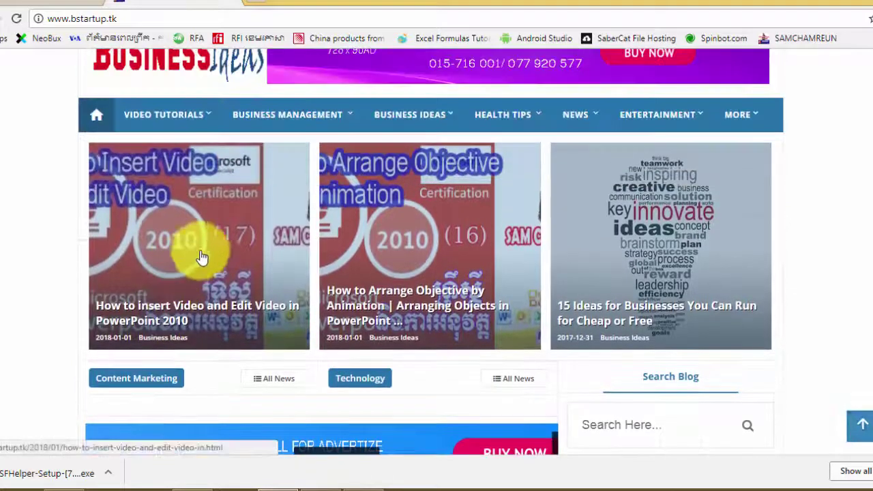
{"action": "mouse_move", "coordinate": [146, 115]}
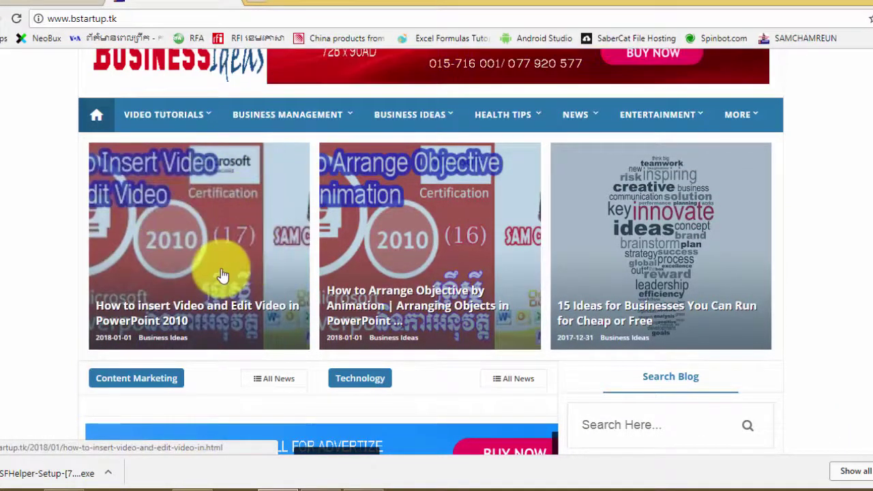
{"action": "scroll", "coordinate": [221, 273], "scroll_direction": "down", "scroll_amount": 3}
{"action": "scroll", "coordinate": [217, 252], "scroll_direction": "down", "scroll_amount": 4}
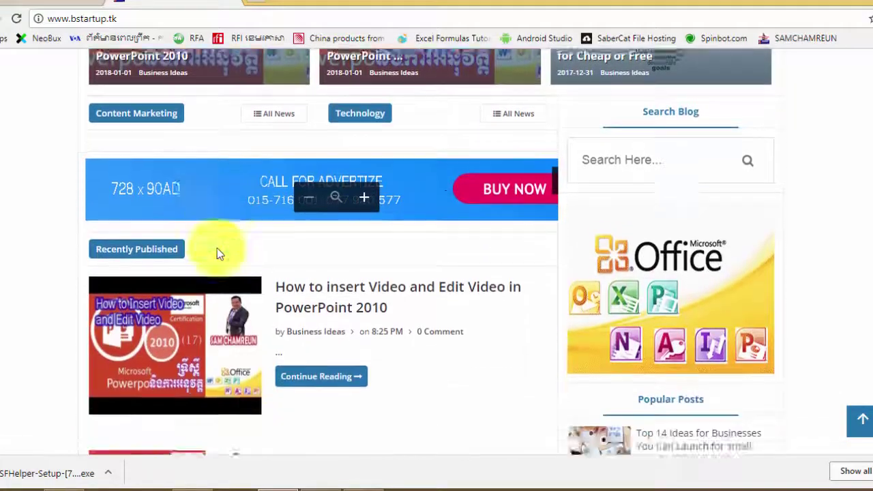
{"action": "scroll", "coordinate": [217, 252], "scroll_direction": "down", "scroll_amount": 3}
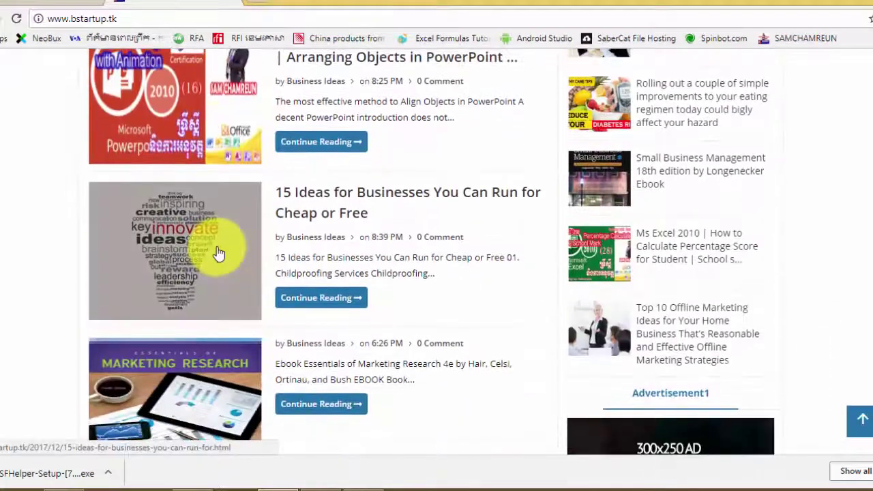
{"action": "scroll", "coordinate": [217, 250], "scroll_direction": "up", "scroll_amount": 7}
{"action": "scroll", "coordinate": [216, 251], "scroll_direction": "up", "scroll_amount": 3}
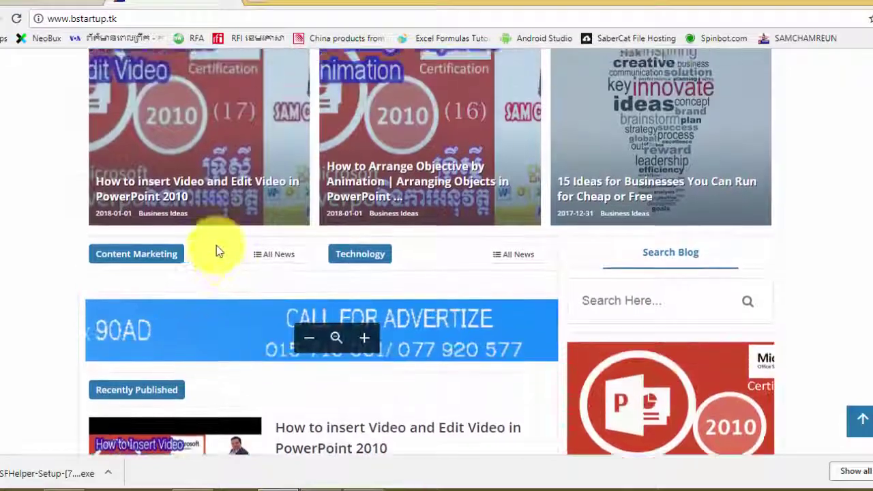
{"action": "mouse_move", "coordinate": [201, 120]}
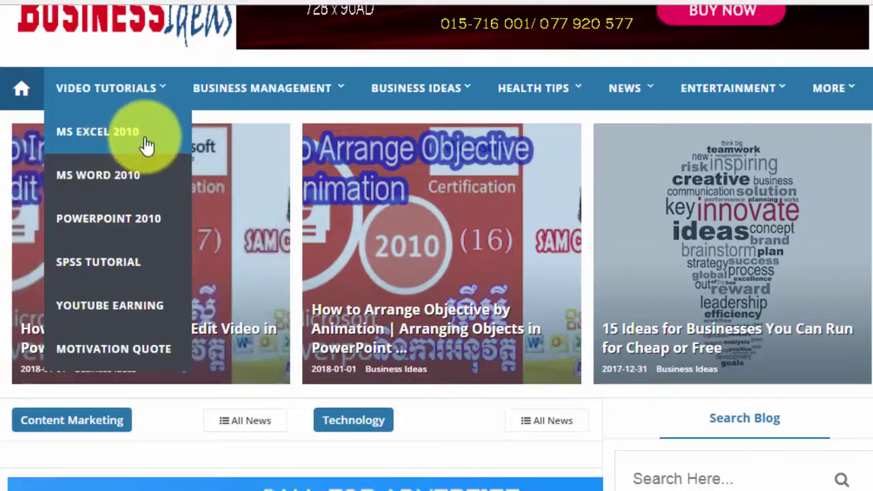
Open the blog's MS EXCEL 2010 percentage score post
{"action": "left_click", "coordinate": [145, 136]}
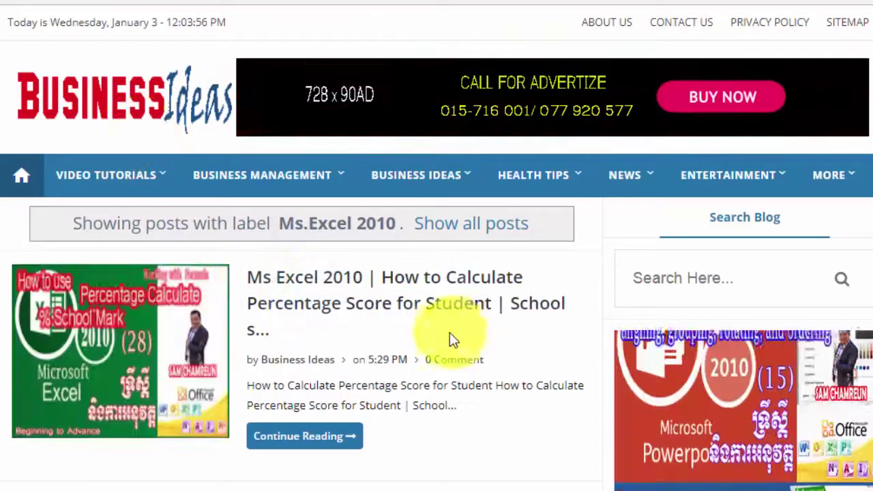
{"action": "scroll", "coordinate": [430, 350], "scroll_direction": "down", "scroll_amount": 3}
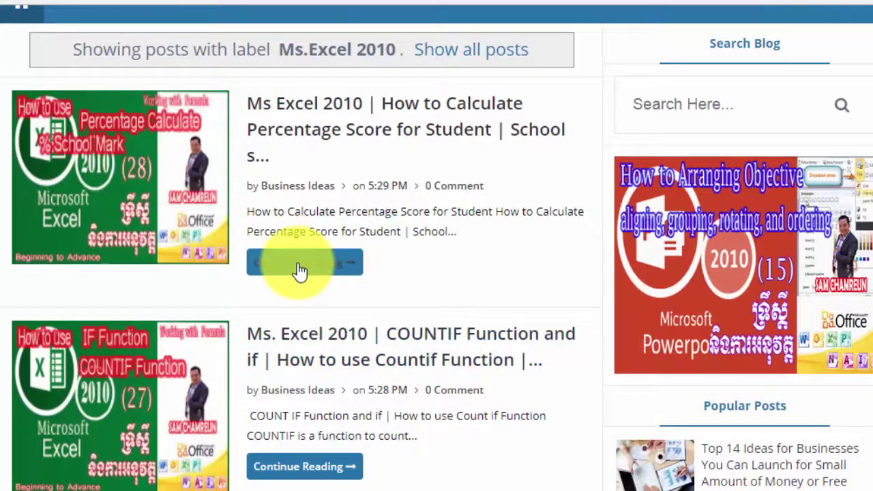
{"action": "left_click", "coordinate": [300, 271]}
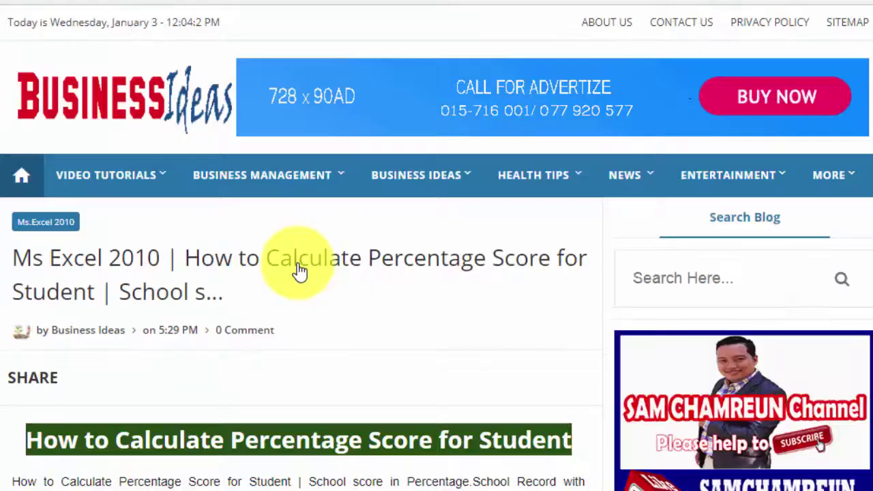
{"action": "scroll", "coordinate": [298, 267], "scroll_direction": "down", "scroll_amount": 5}
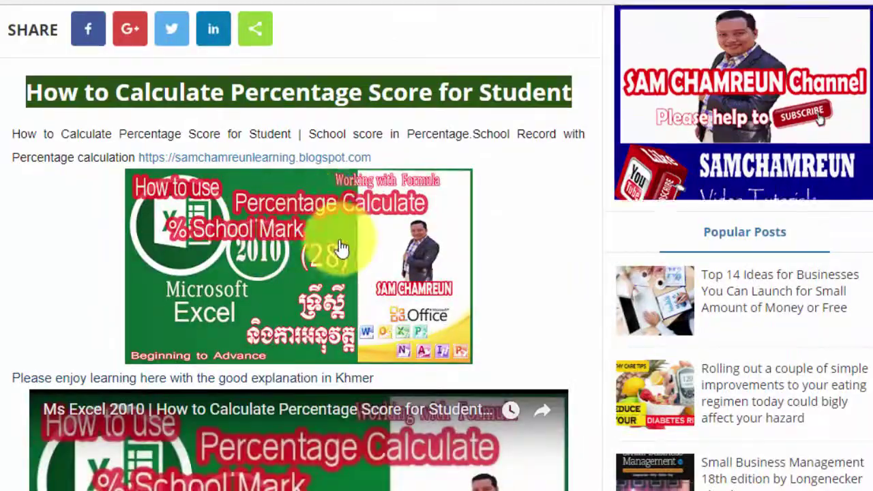
{"action": "scroll", "coordinate": [341, 247], "scroll_direction": "down", "scroll_amount": 5}
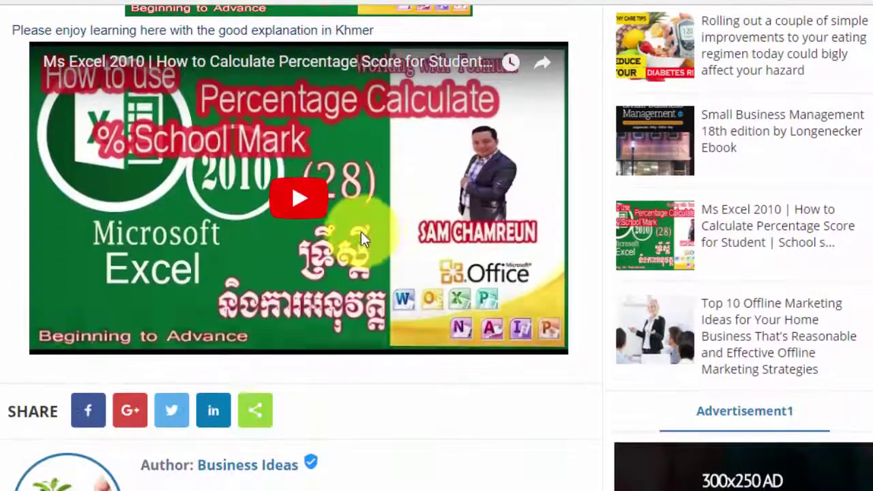
Play and mute the post's embedded YouTube video, then copy its video URL
{"action": "left_click", "coordinate": [360, 231]}
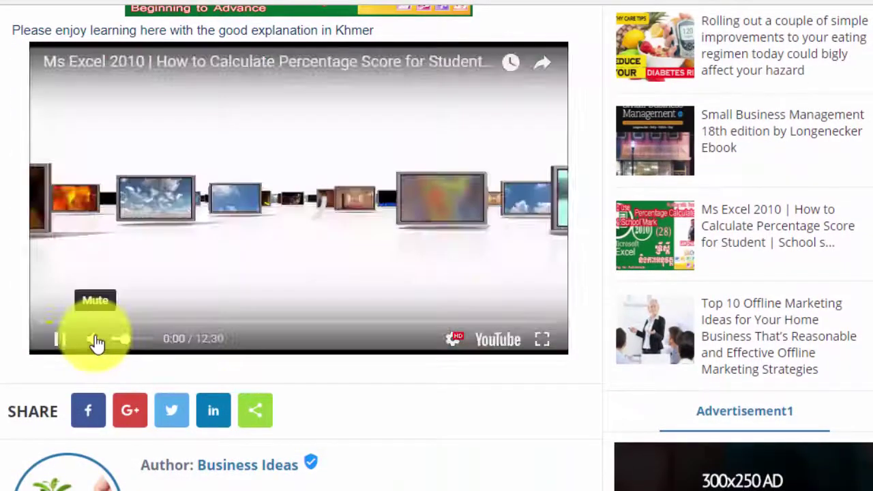
{"action": "left_click", "coordinate": [96, 343]}
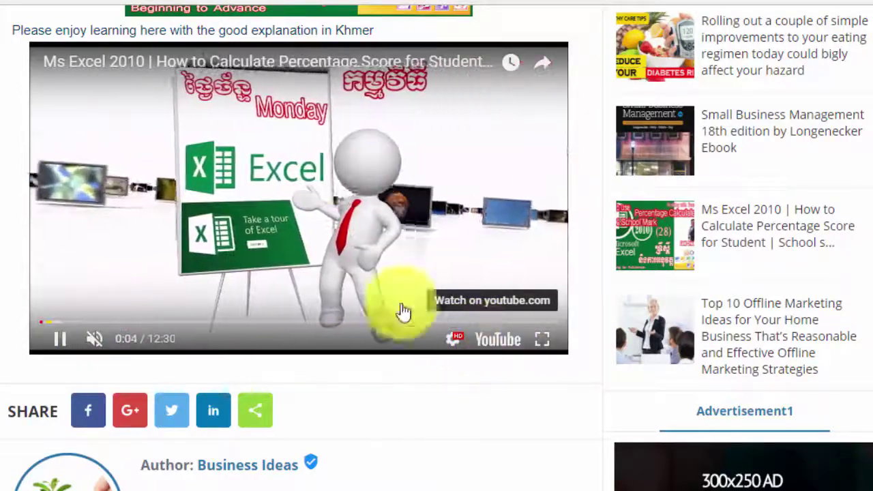
{"action": "right_click", "coordinate": [275, 237]}
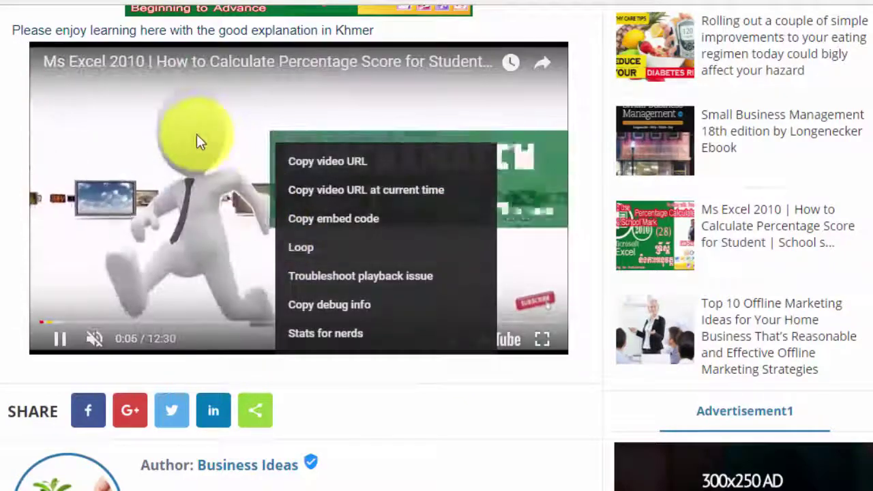
{"action": "right_click", "coordinate": [197, 134]}
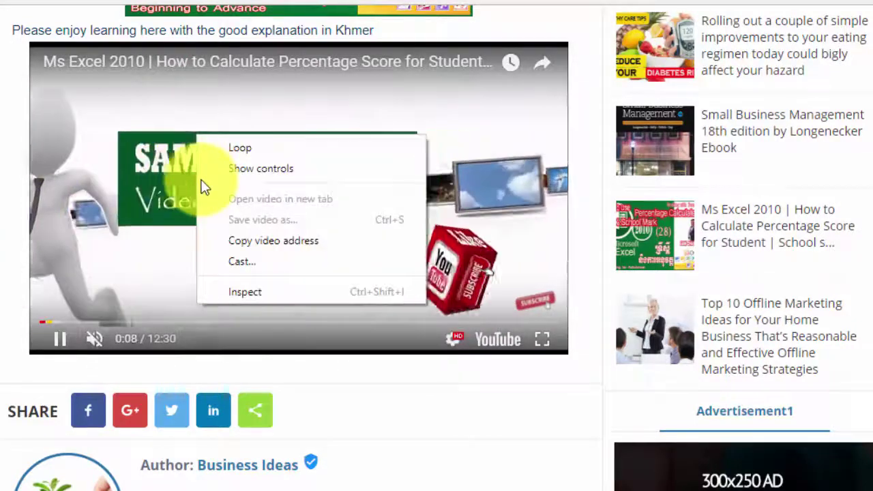
{"action": "left_click", "coordinate": [182, 282]}
{"action": "right_click", "coordinate": [181, 282]}
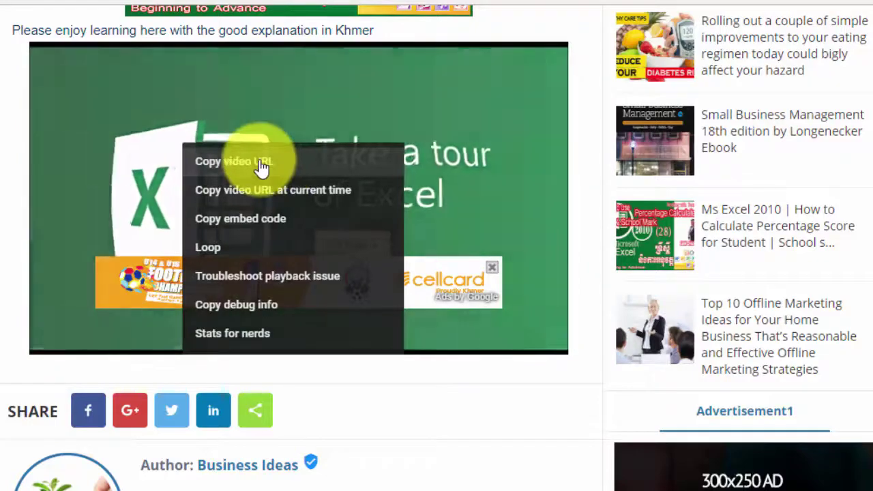
{"action": "left_click", "coordinate": [260, 164]}
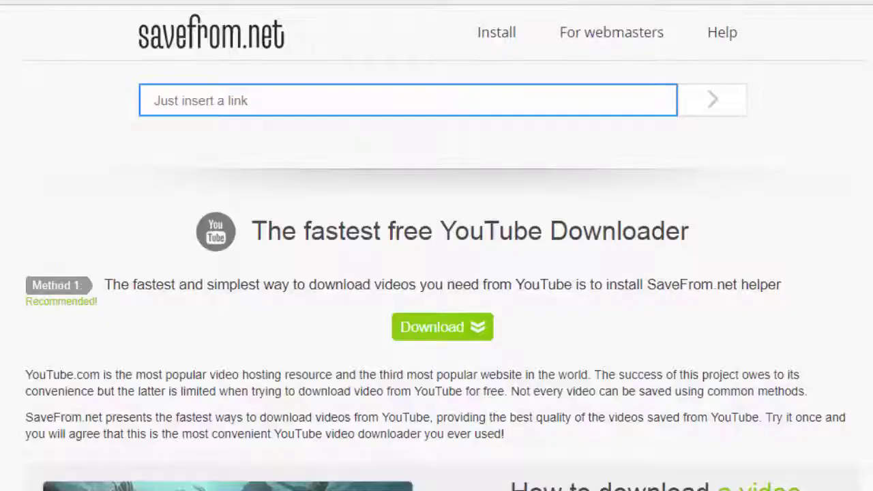
Paste the copied YouTube link into savefrom.net and download the video as MP4 720
{"action": "left_click", "coordinate": [181, 107]}
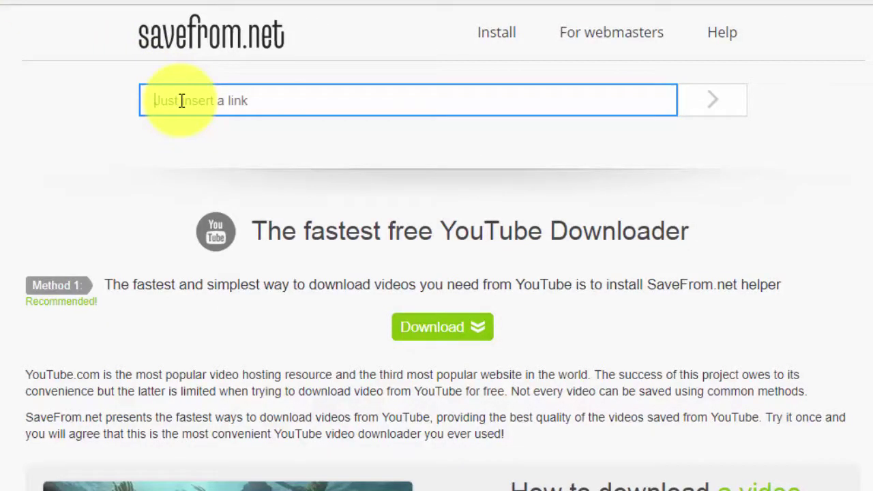
{"action": "type", "text": "https://youtu.be/Yo4FaUsoCiw"}
{"action": "left_click", "coordinate": [721, 99]}
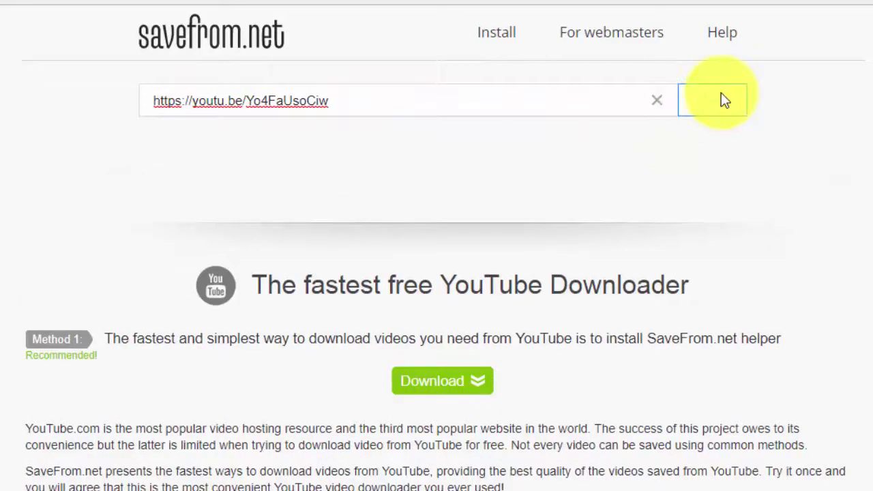
{"action": "left_click", "coordinate": [702, 106]}
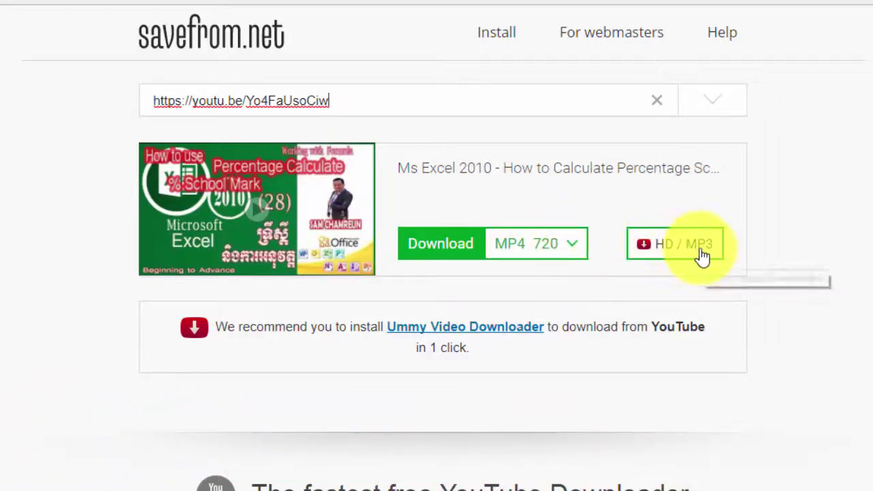
{"action": "left_click", "coordinate": [435, 244]}
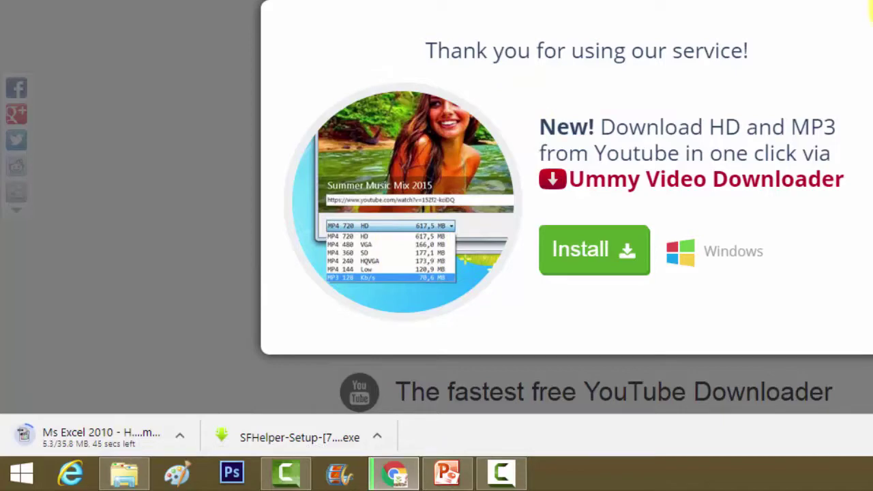
Close the Ummy popup and Google 'converter youtube to mp3' in a new tab
{"action": "key", "text": "Escape"}
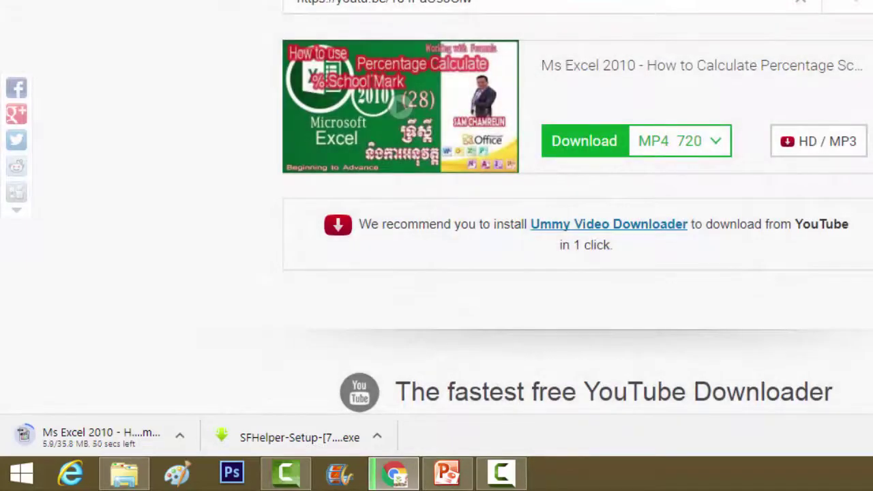
{"action": "key", "text": "ctrl+t"}
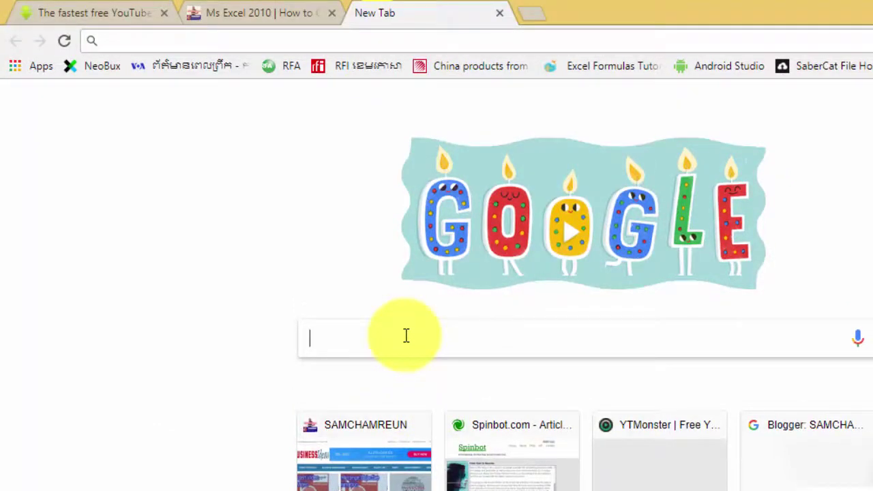
{"action": "type", "text": "CONVER"}
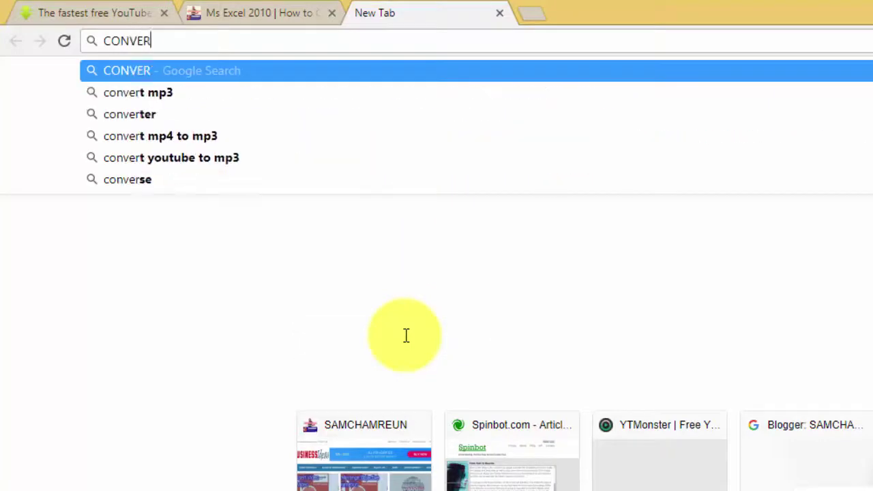
{"action": "type", "text": "TER"}
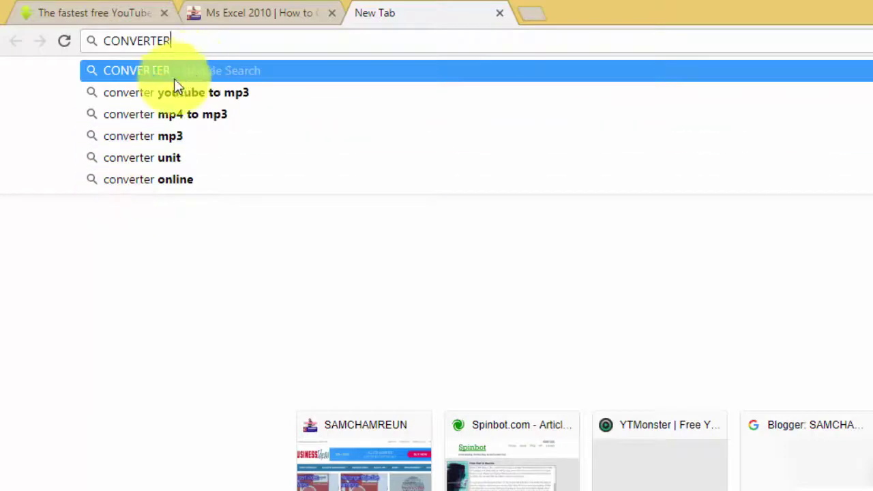
{"action": "left_click", "coordinate": [174, 98]}
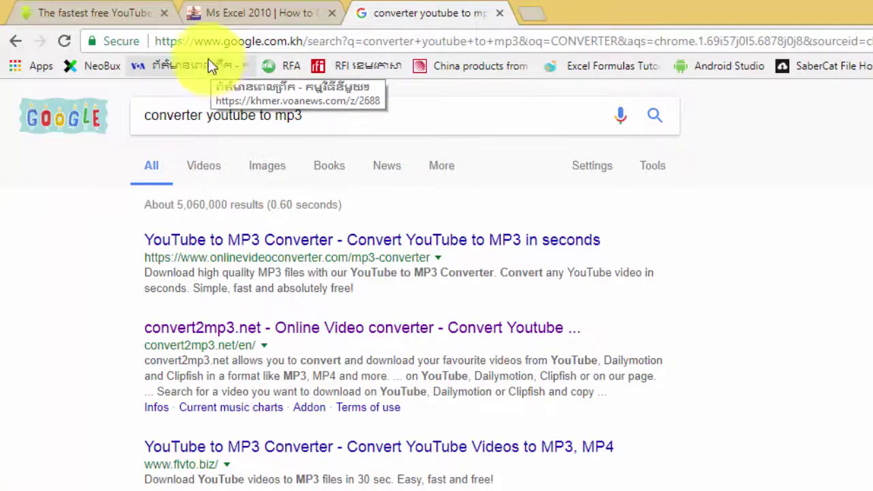
Open the onlinevideoconverter.com and mp3converter.net results each in a new background tab
{"action": "right_click", "coordinate": [271, 332]}
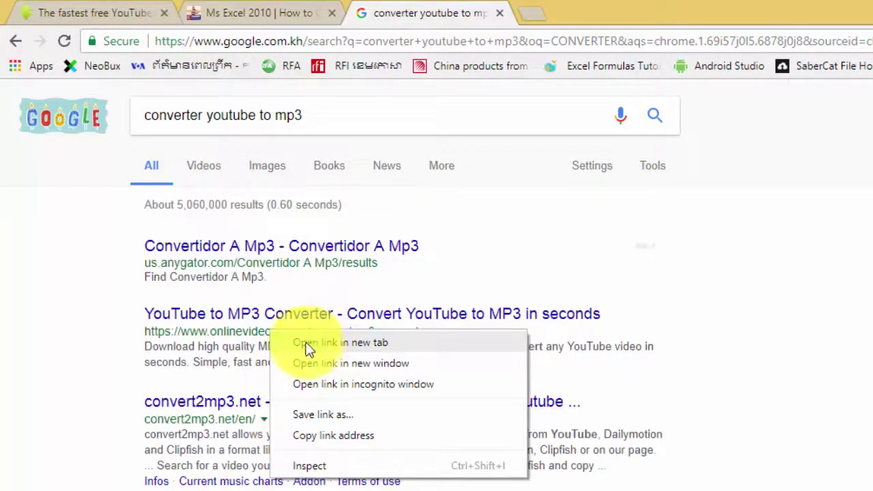
{"action": "left_click", "coordinate": [11, 343]}
{"action": "scroll", "coordinate": [132, 388], "scroll_direction": "down", "scroll_amount": 2}
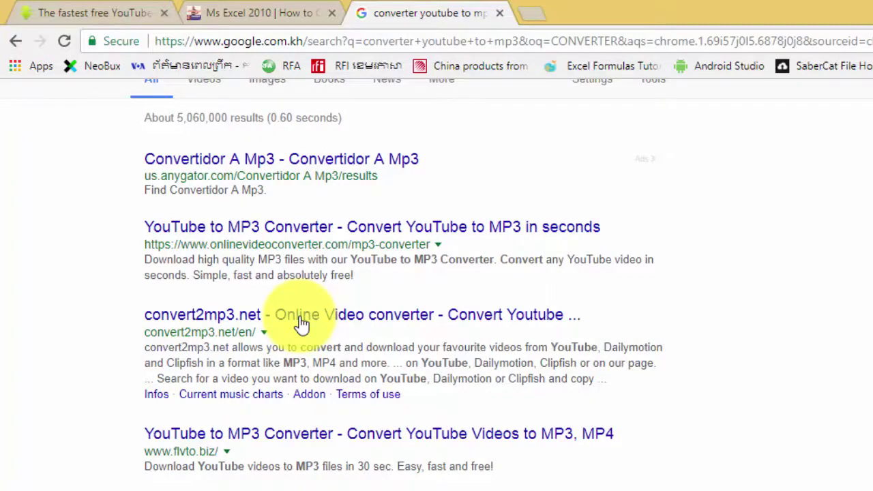
{"action": "right_click", "coordinate": [311, 234]}
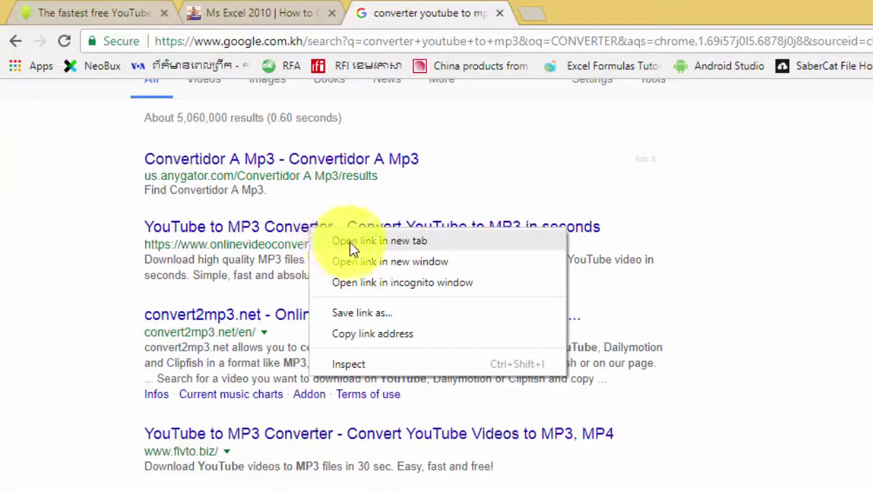
{"action": "left_click", "coordinate": [353, 242]}
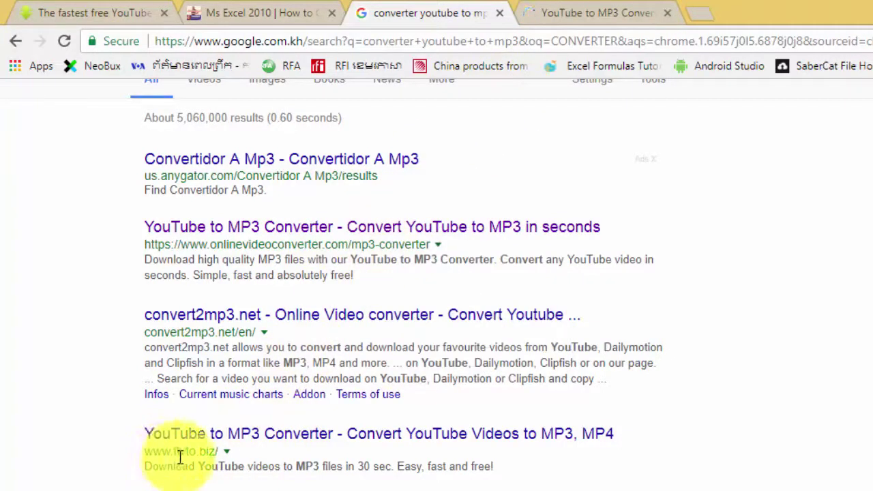
{"action": "scroll", "coordinate": [335, 435], "scroll_direction": "down", "scroll_amount": 3}
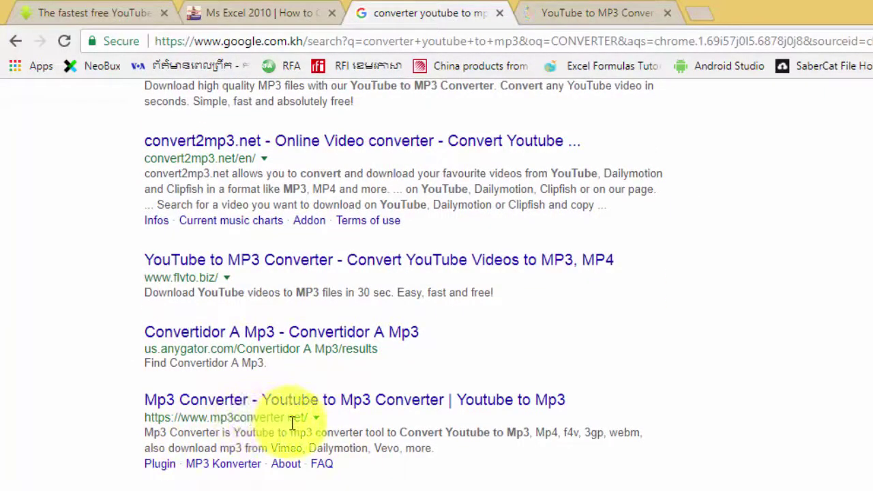
{"action": "right_click", "coordinate": [339, 406]}
{"action": "left_click", "coordinate": [371, 414]}
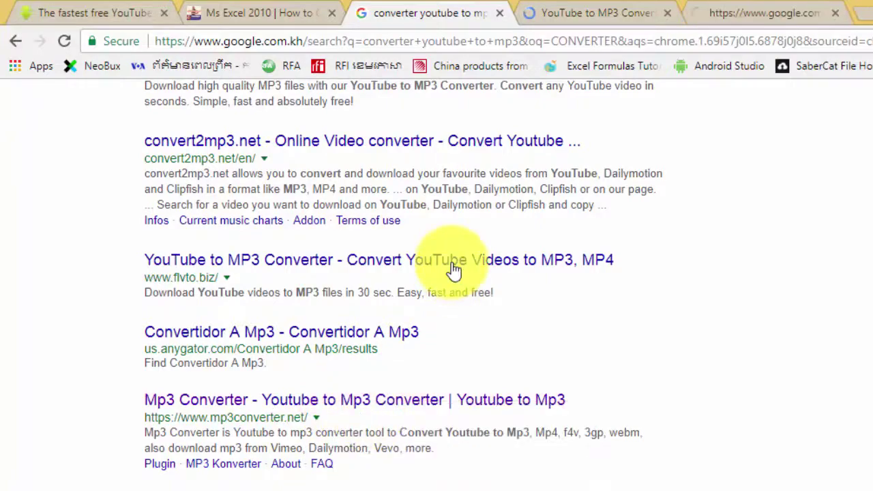
Return to the Excel blog tab and open the Advance Excel drop list article from Related Stories
{"action": "left_click", "coordinate": [269, 13]}
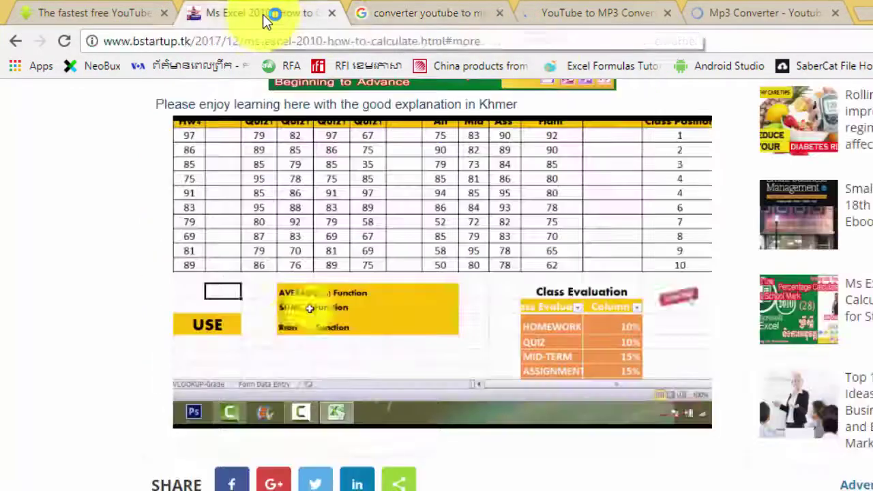
{"action": "scroll", "coordinate": [480, 369], "scroll_direction": "down", "scroll_amount": 5}
{"action": "scroll", "coordinate": [478, 371], "scroll_direction": "down", "scroll_amount": 2}
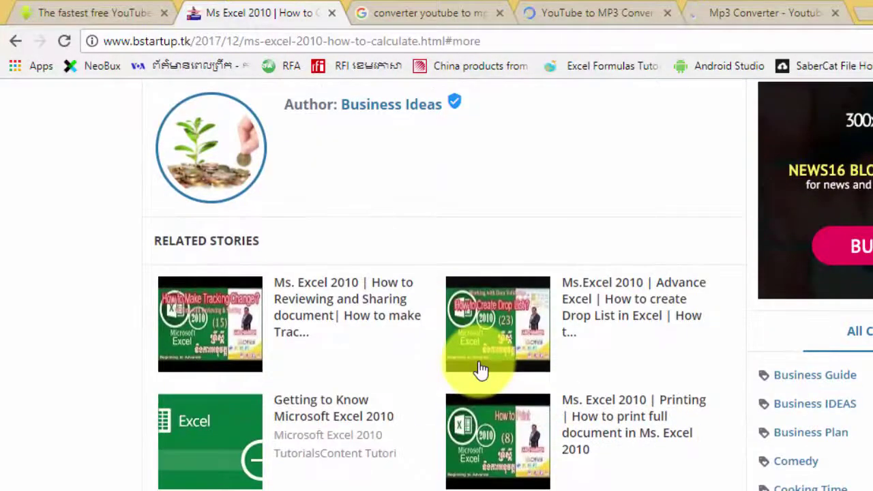
{"action": "scroll", "coordinate": [287, 273], "scroll_direction": "down", "scroll_amount": 3}
{"action": "scroll", "coordinate": [546, 286], "scroll_direction": "up", "scroll_amount": 1}
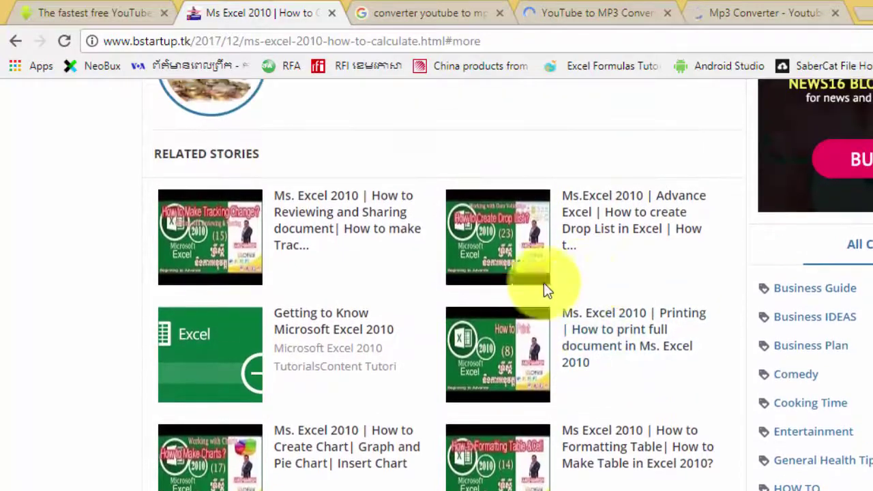
{"action": "left_click", "coordinate": [527, 227]}
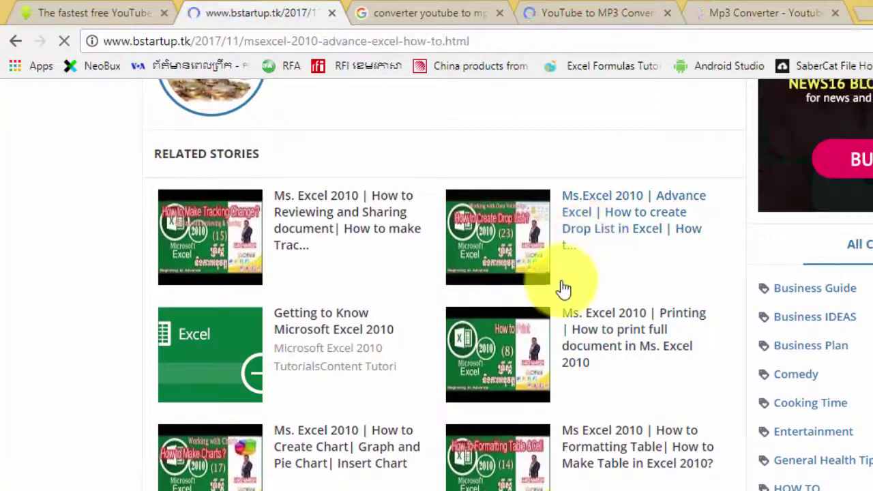
{"action": "scroll", "coordinate": [564, 290], "scroll_direction": "down", "scroll_amount": 2}
{"action": "scroll", "coordinate": [565, 290], "scroll_direction": "down", "scroll_amount": 1}
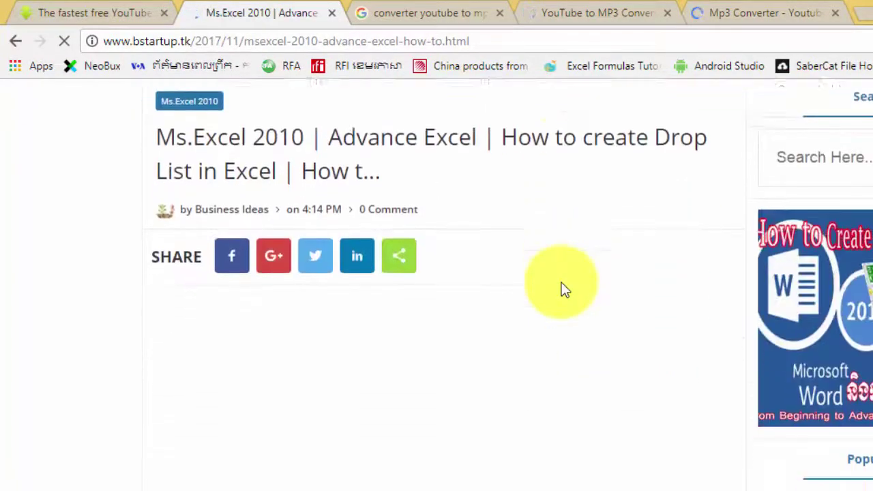
{"action": "scroll", "coordinate": [565, 290], "scroll_direction": "down", "scroll_amount": 1}
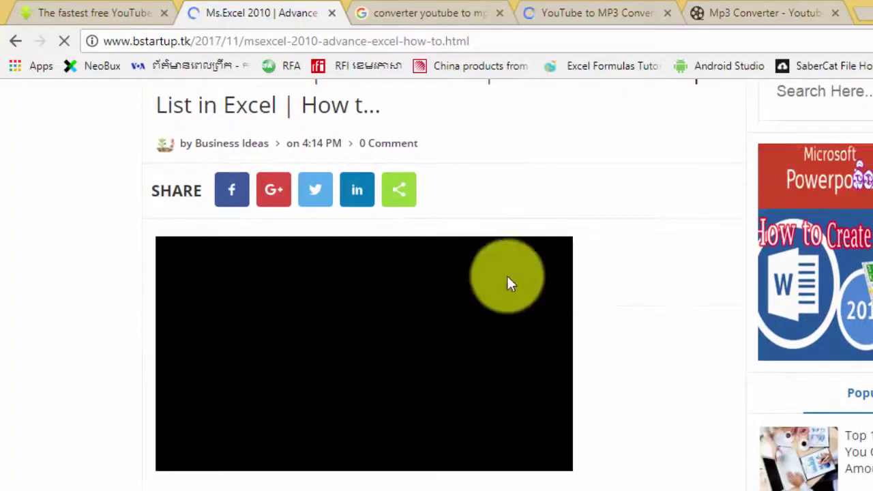
{"action": "scroll", "coordinate": [478, 239], "scroll_direction": "down", "scroll_amount": 4}
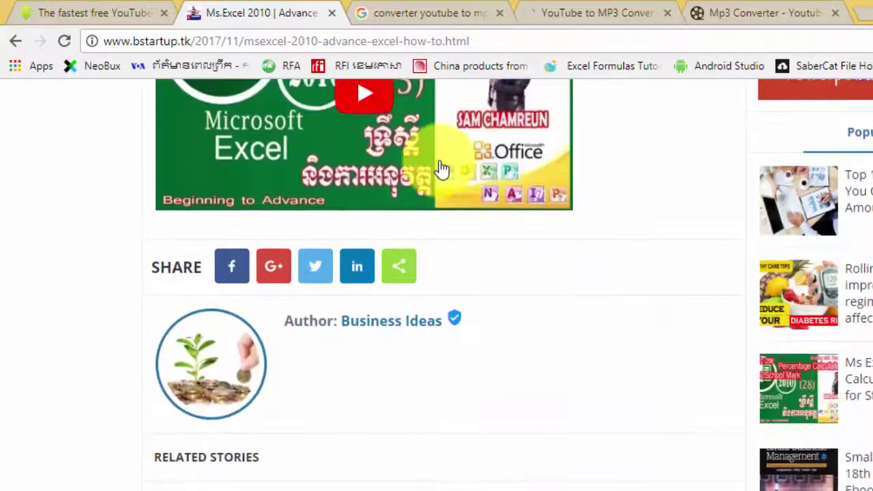
Play the article's embedded YouTube video and copy its video URL
{"action": "left_click", "coordinate": [442, 169]}
{"action": "scroll", "coordinate": [462, 233], "scroll_direction": "up", "scroll_amount": 3}
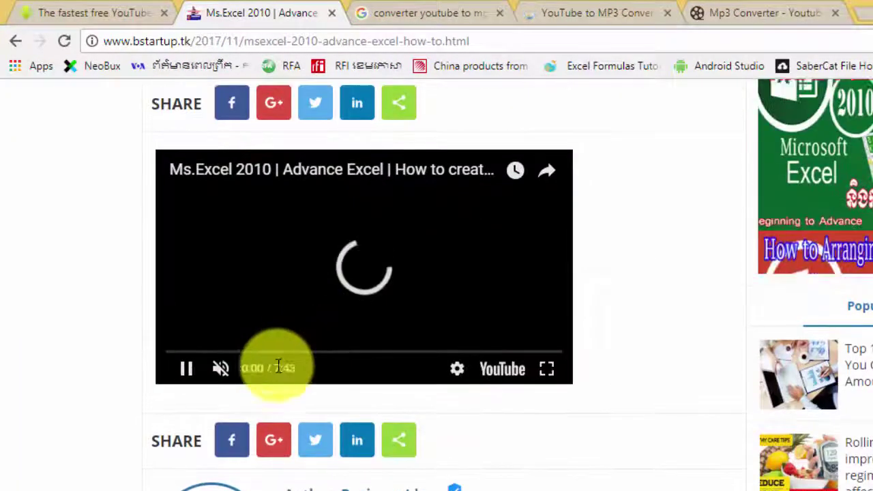
{"action": "right_click", "coordinate": [268, 253]}
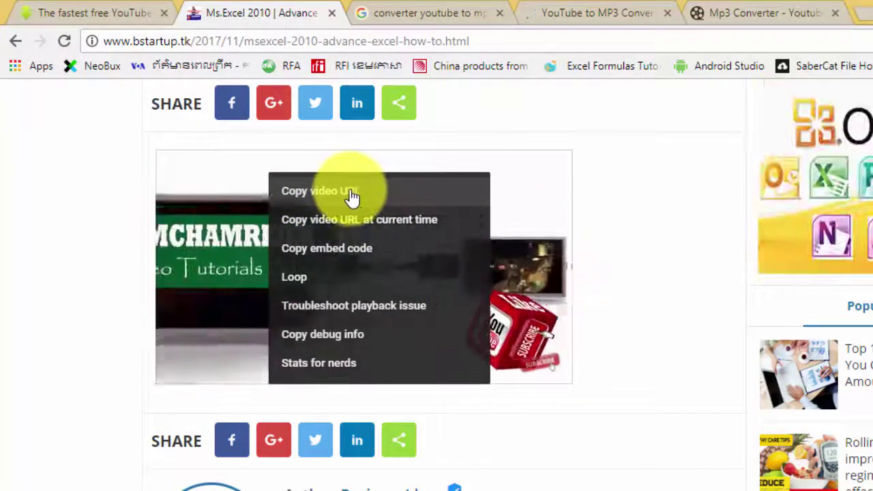
{"action": "left_click", "coordinate": [352, 197]}
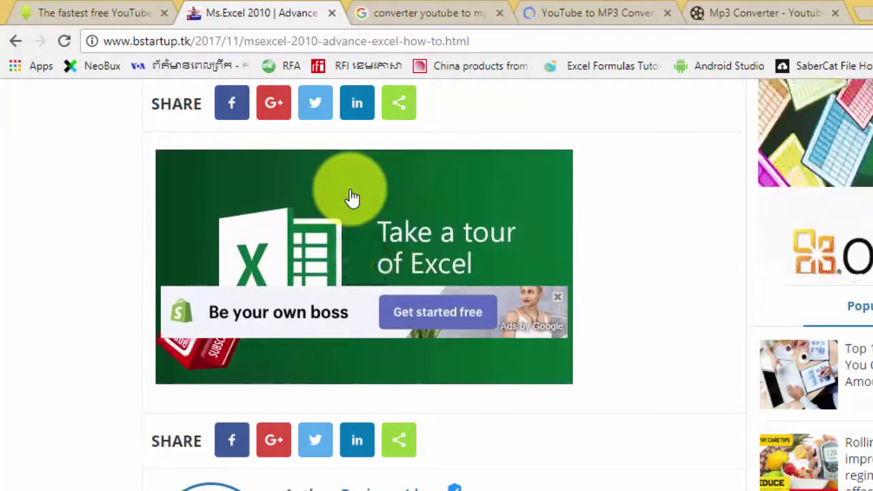
Convert the drop list video link to .mp3 on onlinevideoconverter.com, then close the finished tab
{"action": "left_click", "coordinate": [744, 15]}
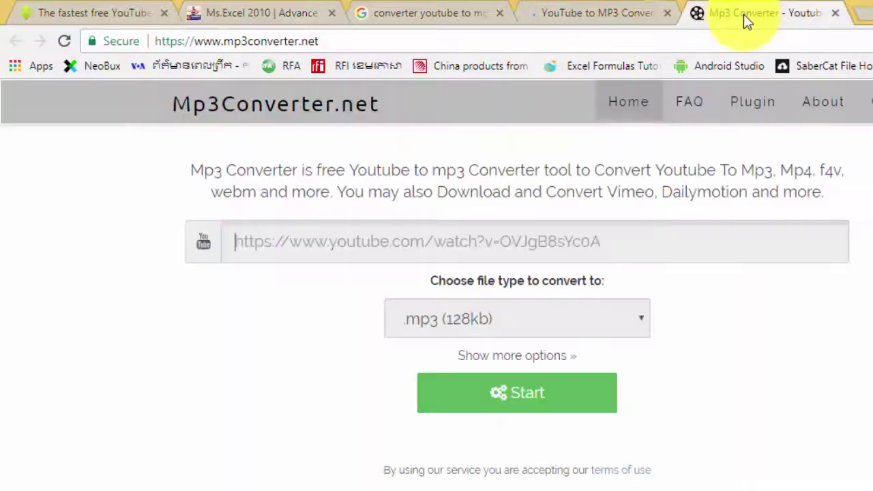
{"action": "left_click", "coordinate": [296, 249]}
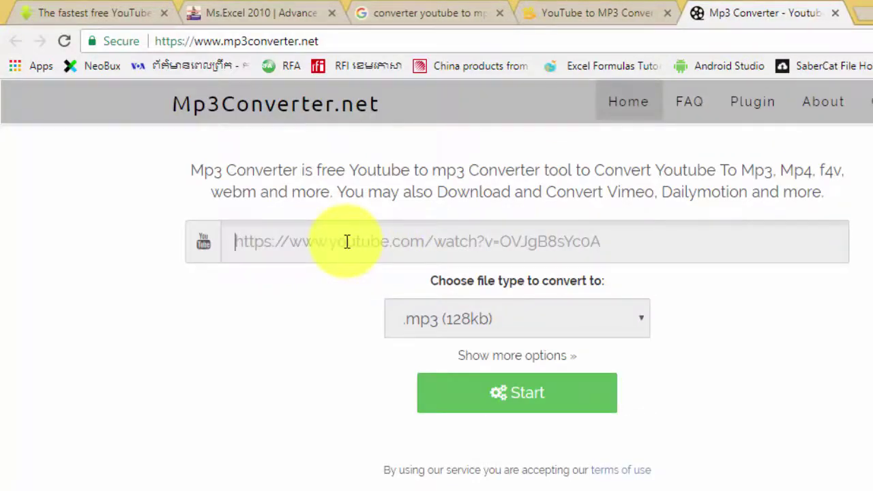
{"action": "left_click", "coordinate": [611, 14]}
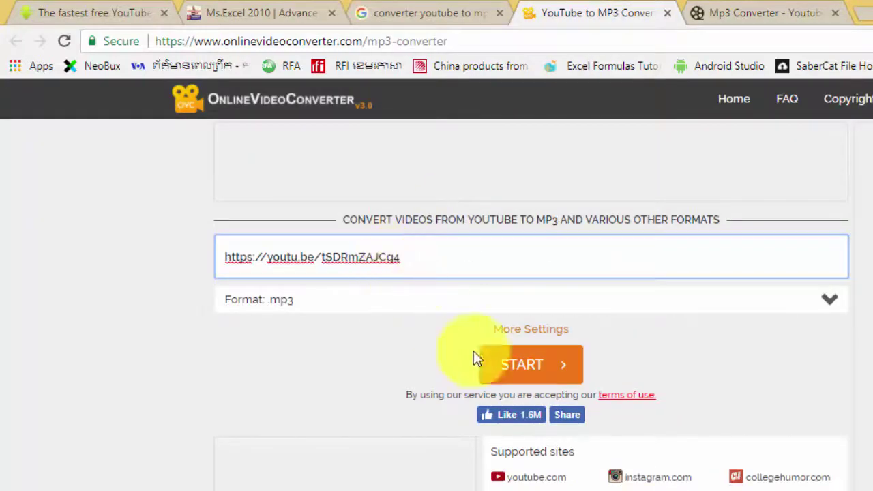
{"action": "left_click", "coordinate": [528, 366]}
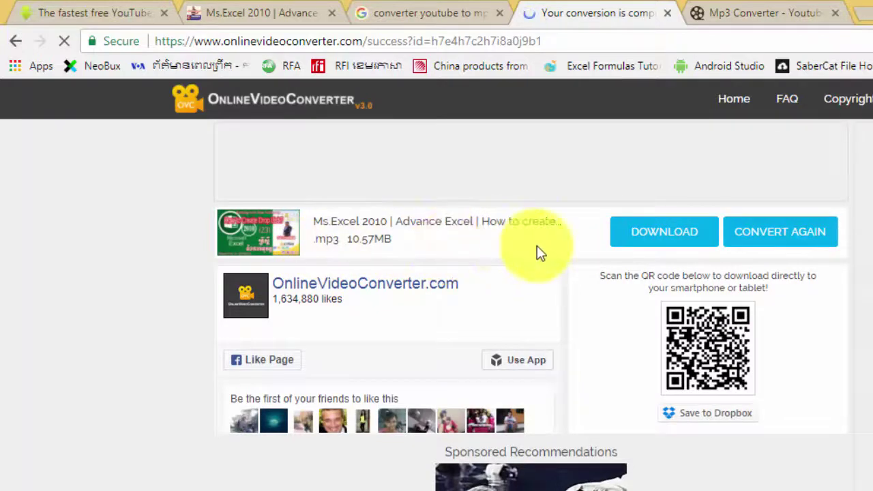
{"action": "left_click", "coordinate": [667, 13]}
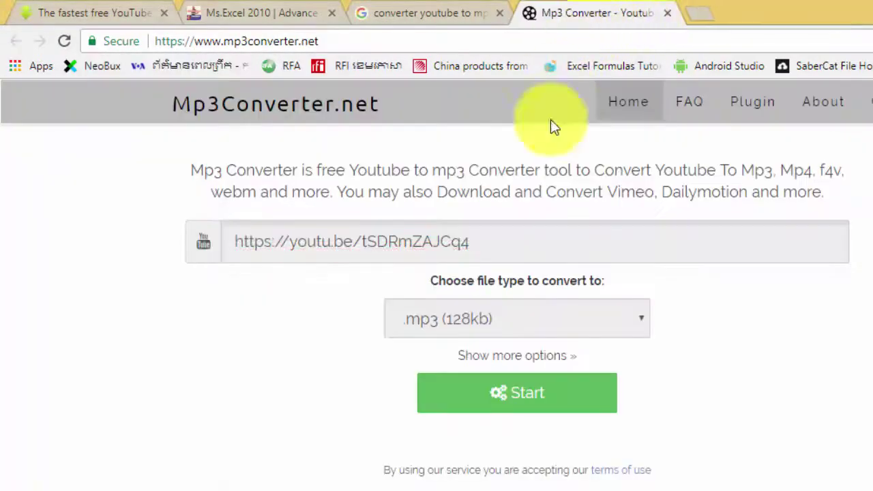
Set Mp3Converter.net's file type to .mp4, then close the pop-up ad and converter tabs
{"action": "left_click", "coordinate": [632, 320]}
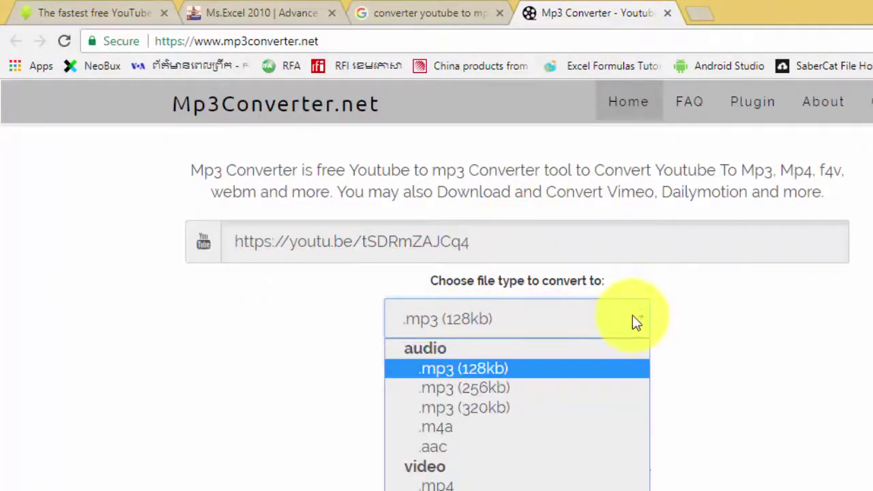
{"action": "left_click", "coordinate": [451, 485]}
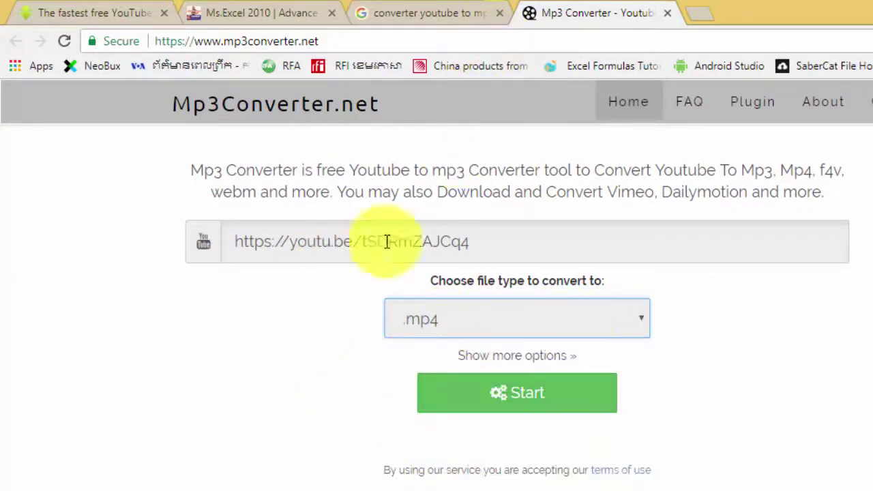
{"action": "left_click", "coordinate": [639, 320]}
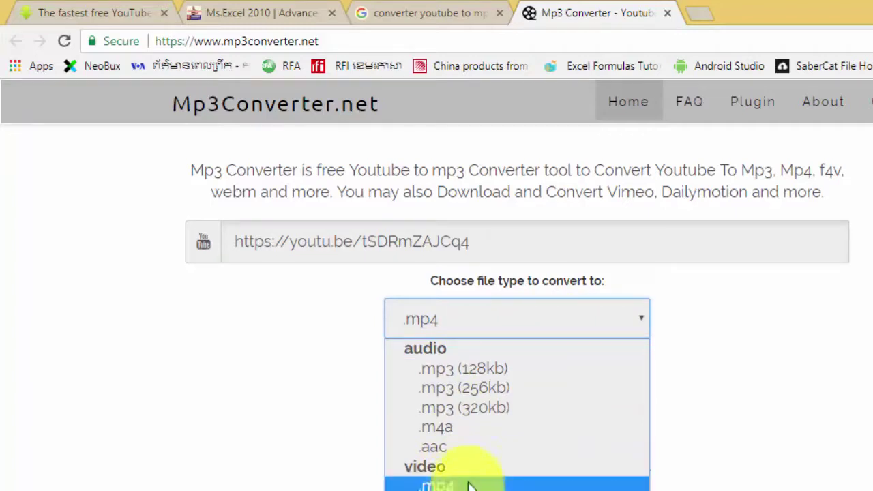
{"action": "left_click", "coordinate": [715, 311]}
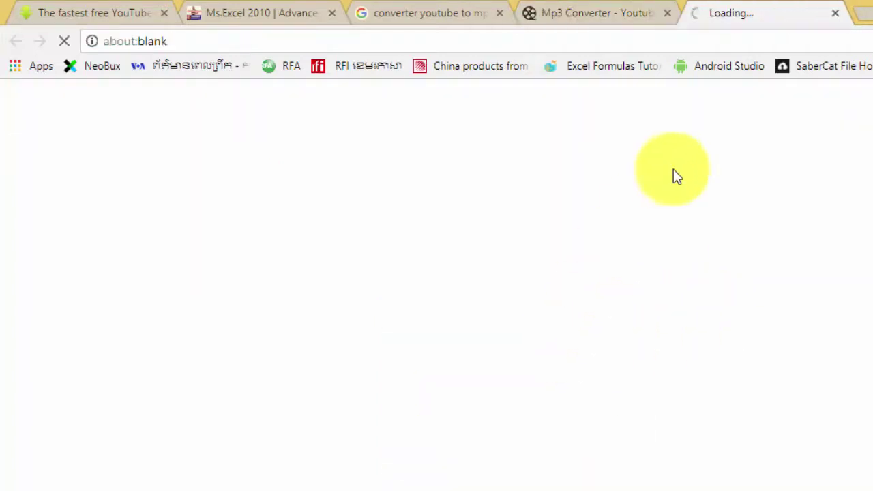
{"action": "left_click", "coordinate": [832, 14]}
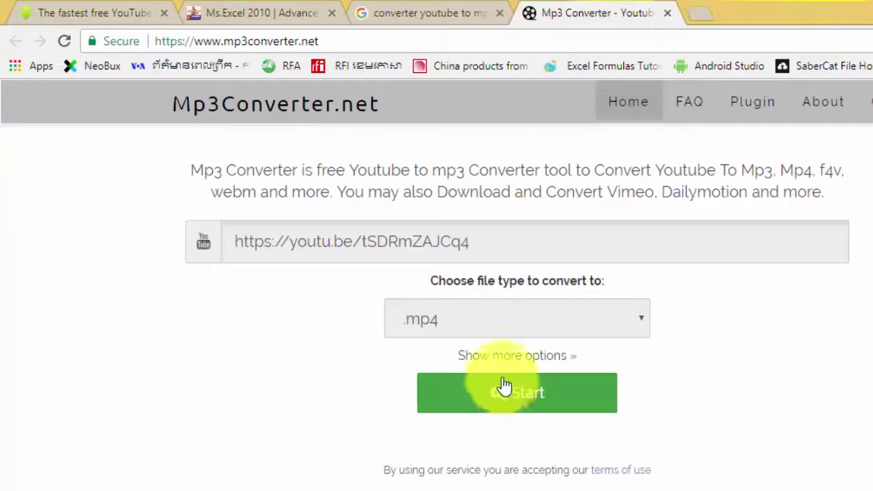
{"action": "left_click", "coordinate": [667, 15]}
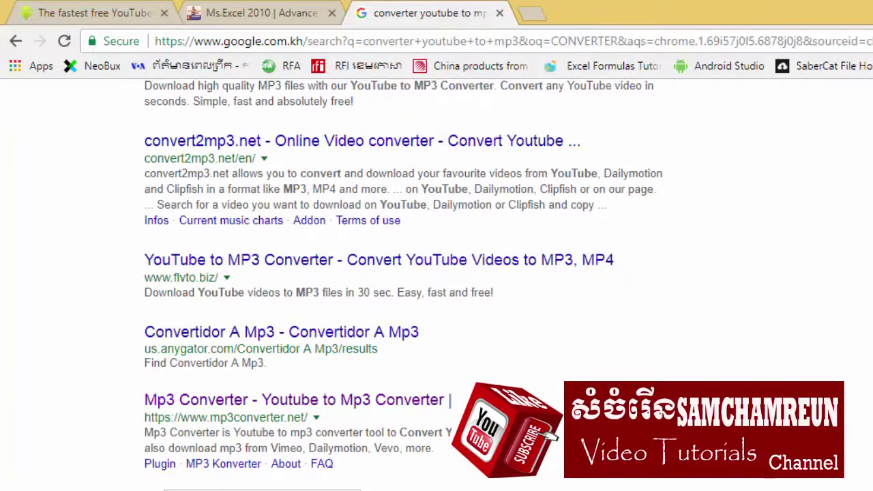
Confirm the 35.8 MB Ms Excel 2010 percentage-score MP4 is in the Downloads folder
{"action": "key", "text": "alt+Tab"}
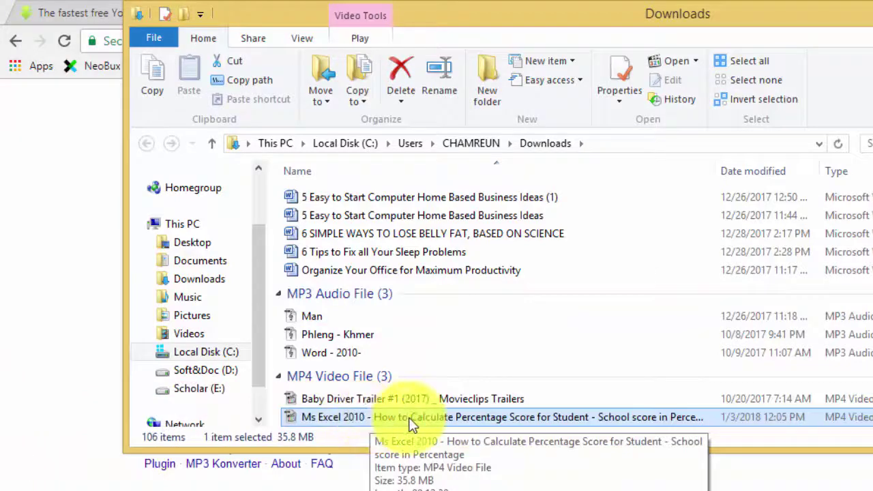
{"action": "left_click", "coordinate": [409, 418]}
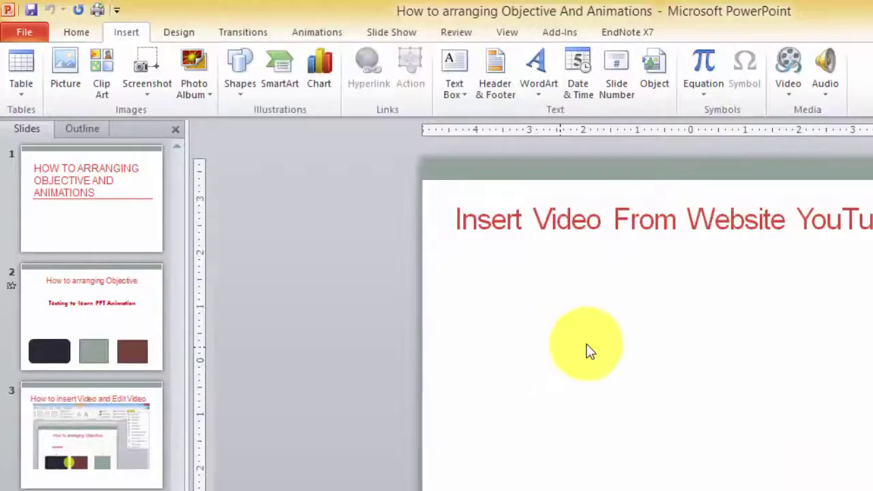
Insert the Ms Excel 2010 MP4 from Downloads onto slide 4 using Video from File
{"action": "left_click", "coordinate": [785, 99]}
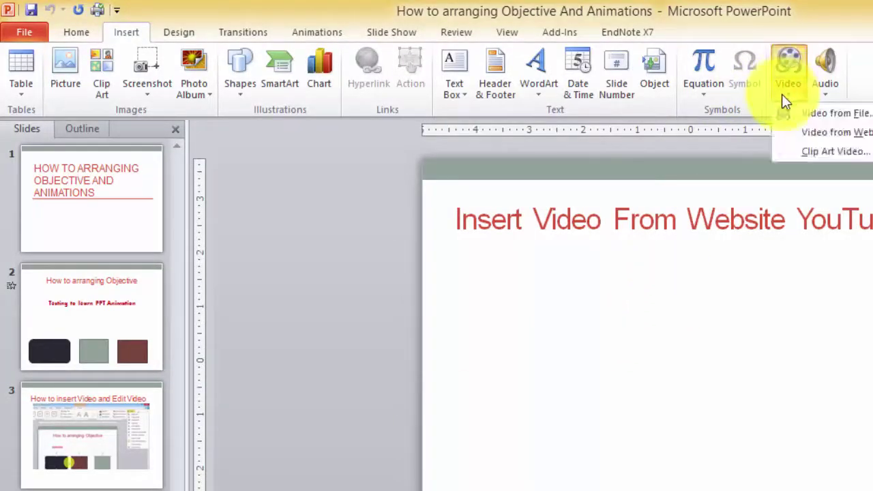
{"action": "left_click", "coordinate": [818, 117]}
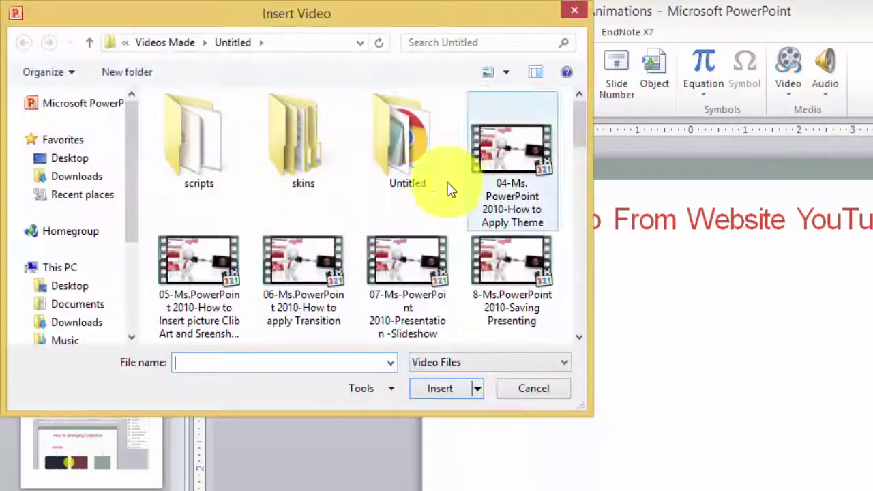
{"action": "left_click", "coordinate": [77, 178]}
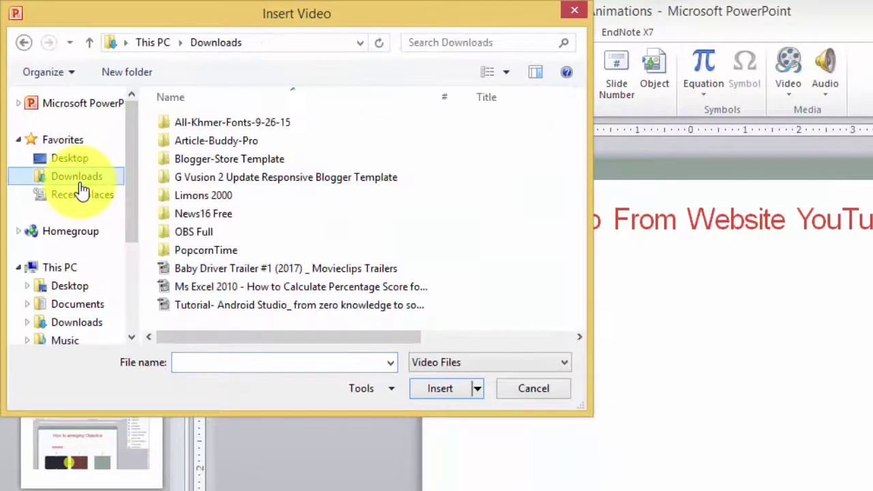
{"action": "left_click", "coordinate": [211, 290]}
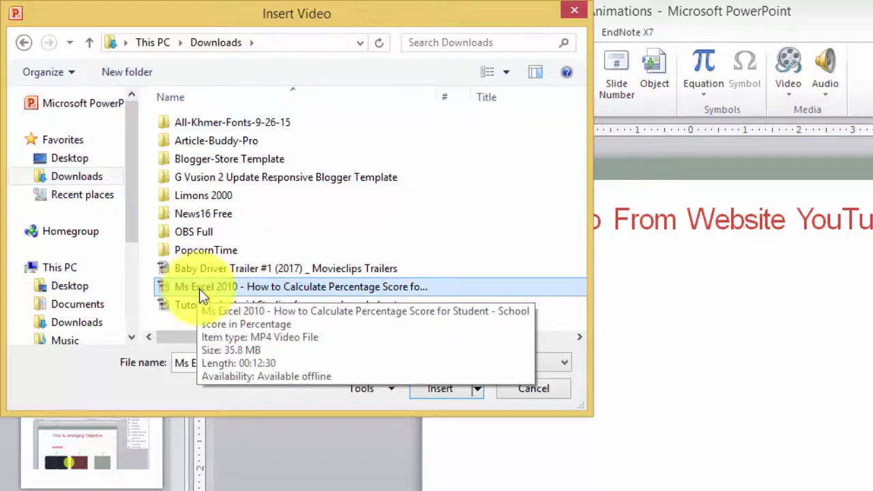
{"action": "left_click", "coordinate": [440, 388]}
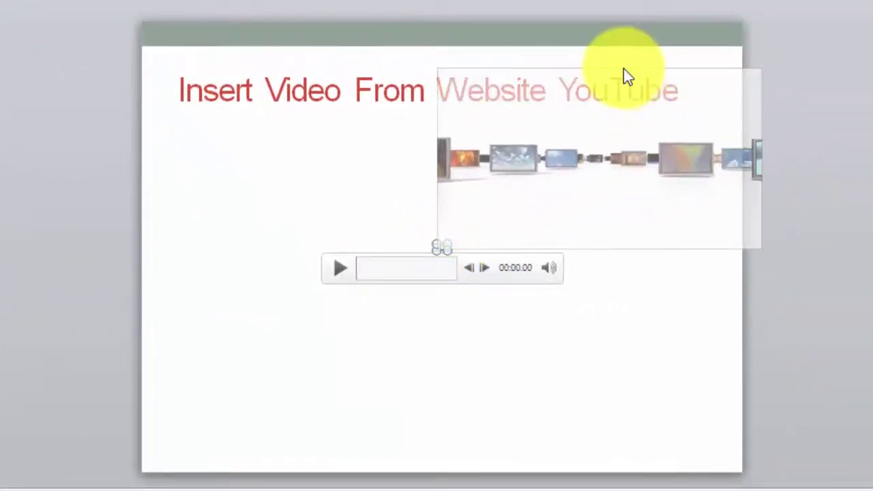
Place the video just under the title, enlarge it to span the slide width, and play it
{"action": "left_click_drag", "start_coordinate": [659, 107], "coordinate": [408, 153]}
{"action": "left_click_drag", "start_coordinate": [513, 300], "coordinate": [713, 343]}
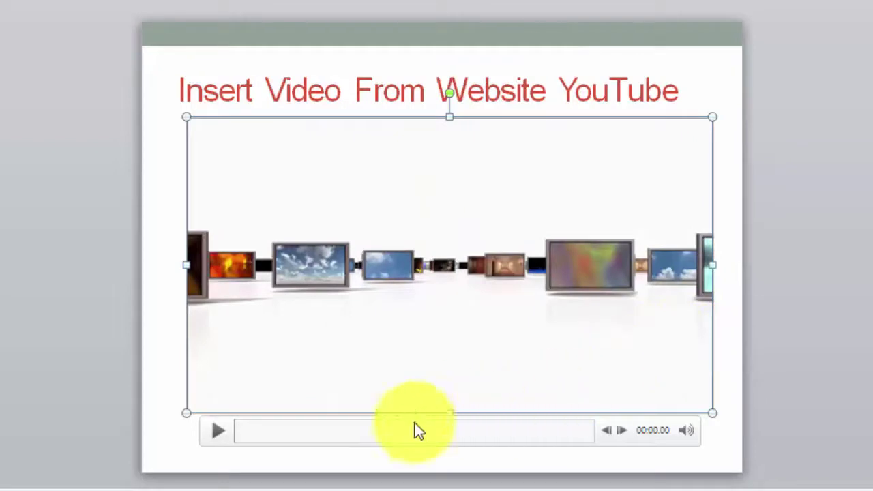
{"action": "left_click", "coordinate": [221, 439]}
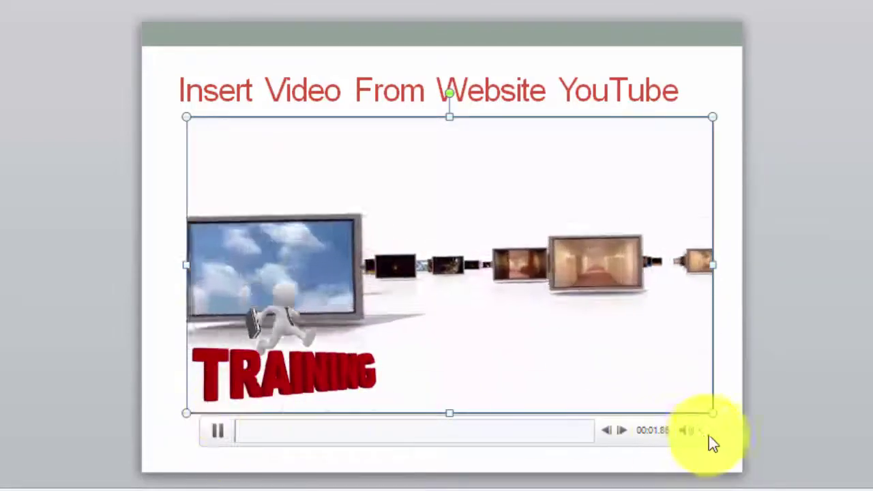
{"action": "mouse_move", "coordinate": [689, 434]}
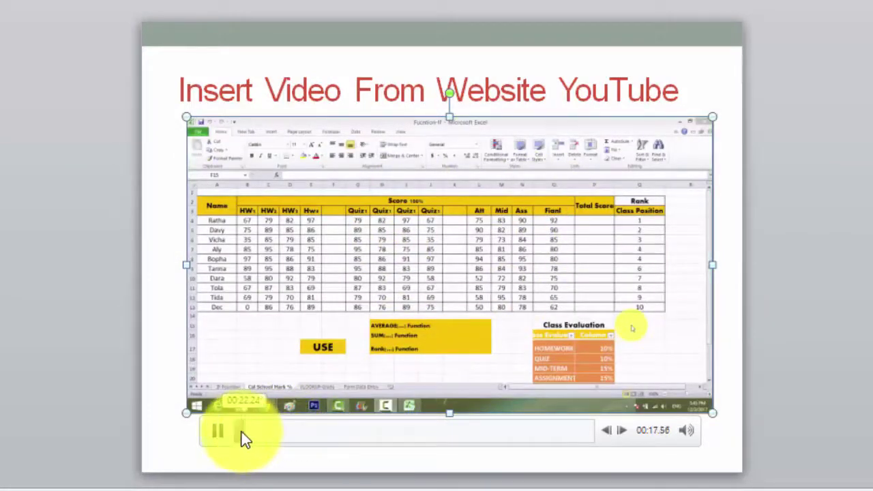
Scrub the preview through about 01:23, 09:50, 05:28 and 01:03, then show Playback settings
{"action": "left_click", "coordinate": [245, 431]}
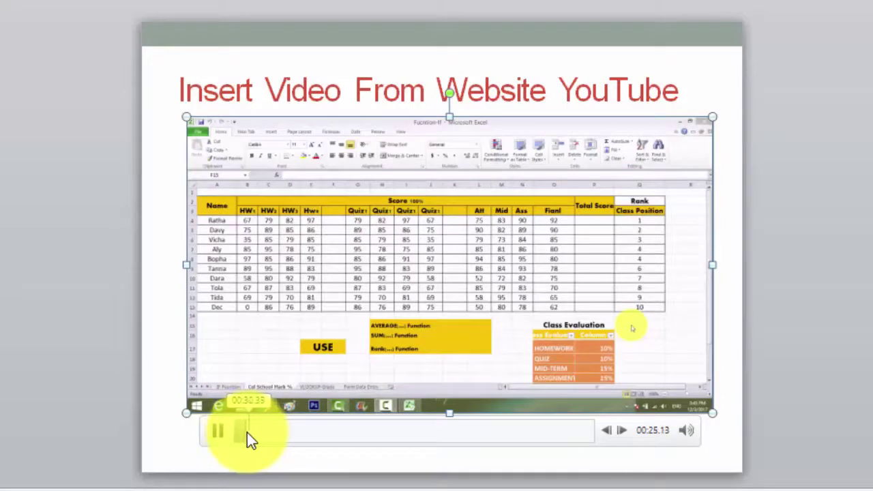
{"action": "left_click_drag", "start_coordinate": [247, 433], "coordinate": [271, 436]}
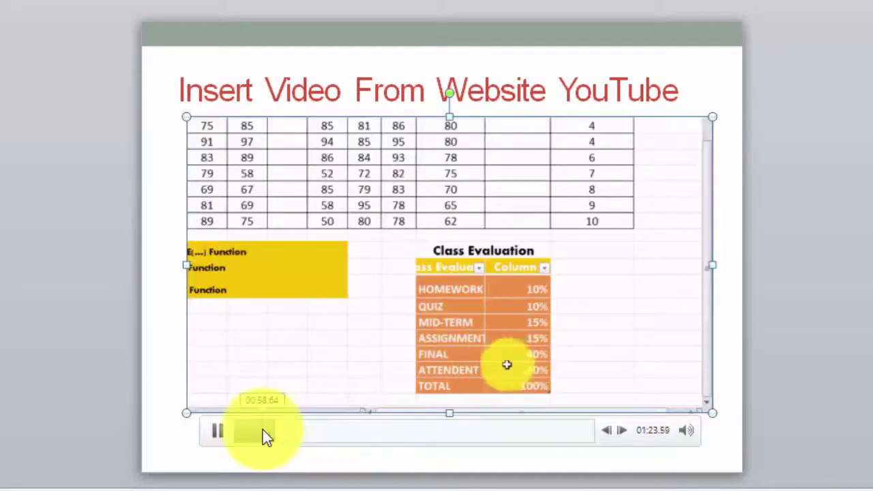
{"action": "left_click", "coordinate": [304, 438]}
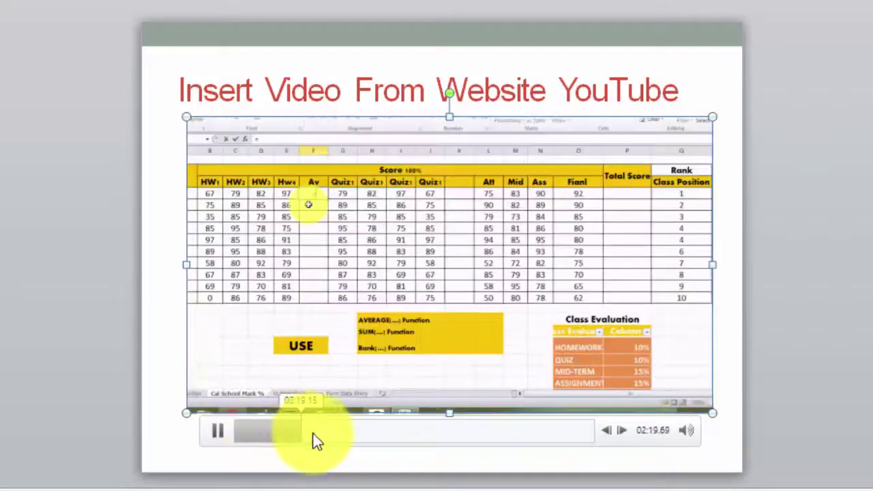
{"action": "left_click", "coordinate": [342, 437]}
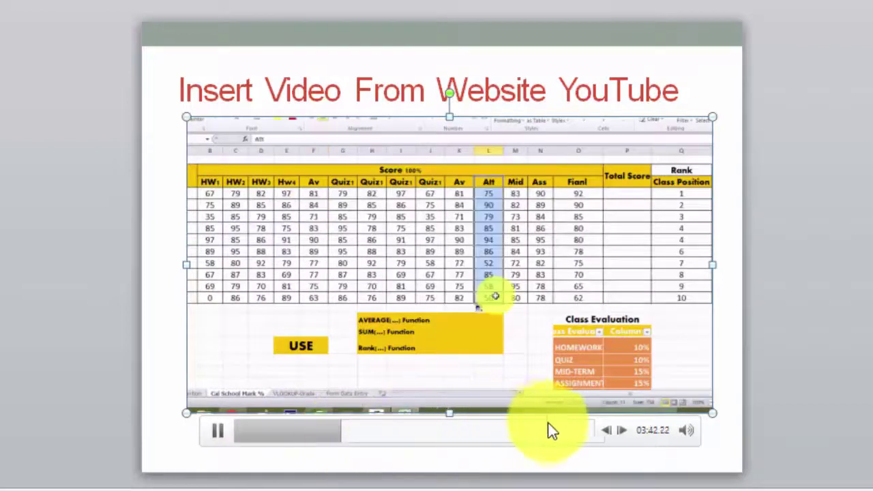
{"action": "left_click", "coordinate": [563, 439]}
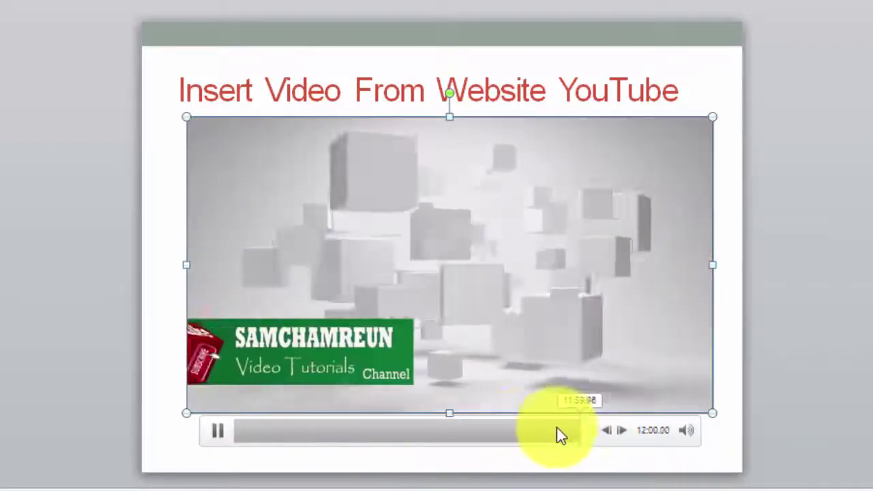
{"action": "left_click", "coordinate": [519, 435]}
{"action": "left_click", "coordinate": [458, 430]}
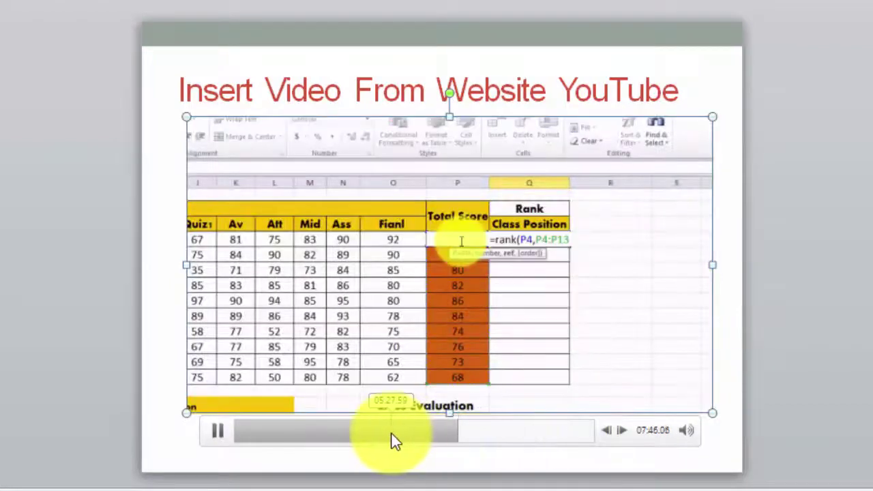
{"action": "left_click", "coordinate": [335, 436]}
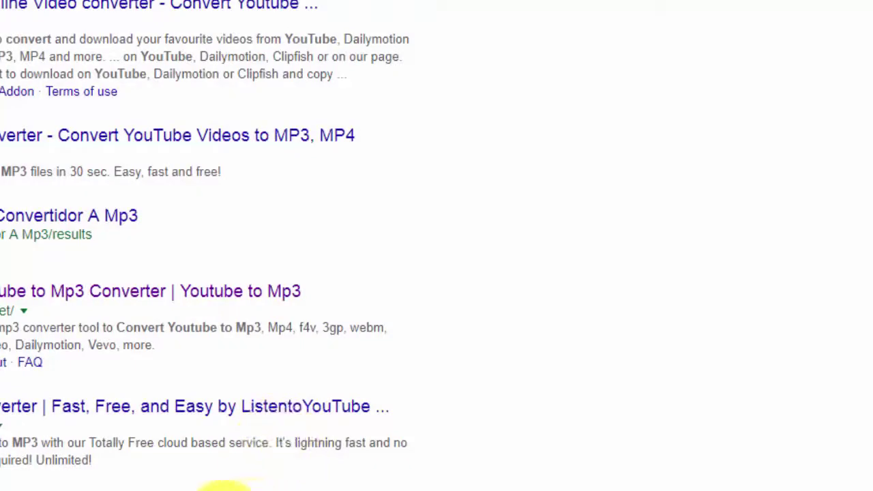
{"action": "mouse_move", "coordinate": [48, 490]}
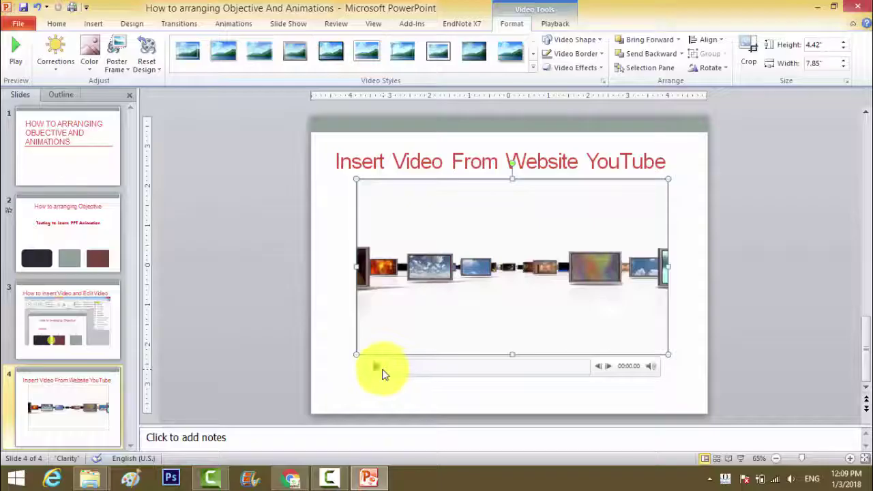
{"action": "left_click", "coordinate": [406, 367]}
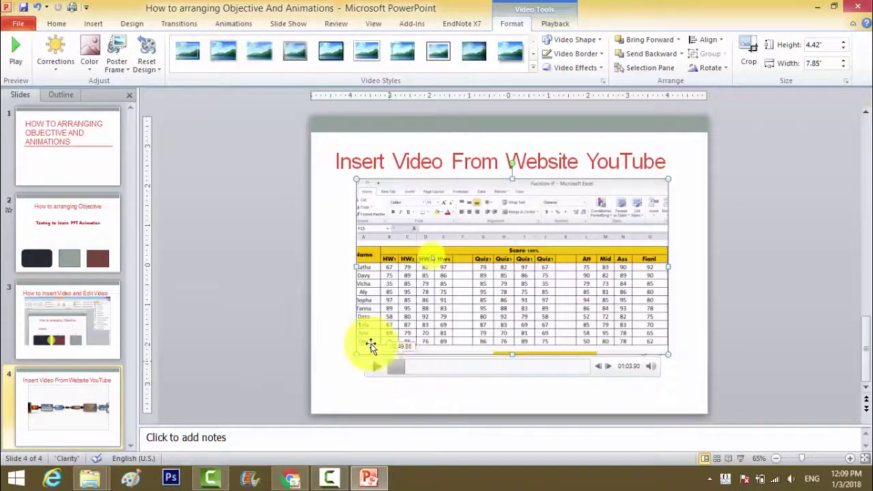
{"action": "left_click", "coordinate": [553, 25]}
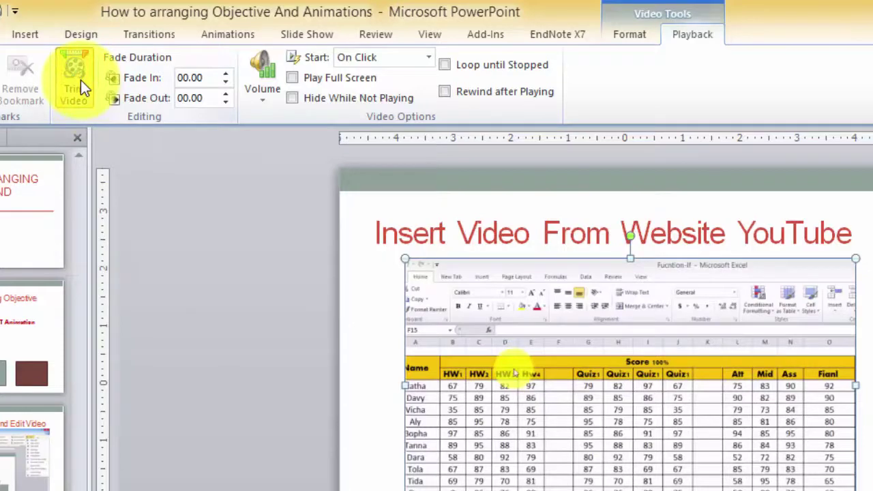
Trim the video to play from 01:43.848 to 09:47.279, preview it, and apply
{"action": "left_click", "coordinate": [81, 79]}
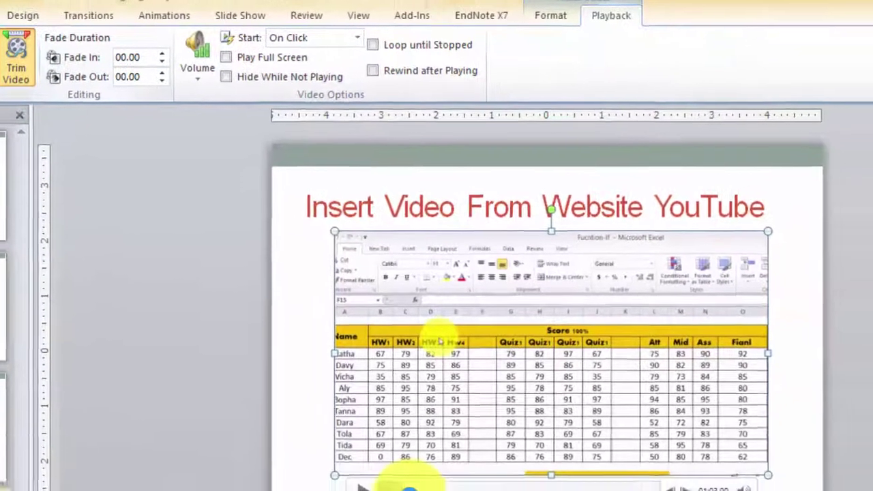
{"action": "left_click", "coordinate": [325, 453]}
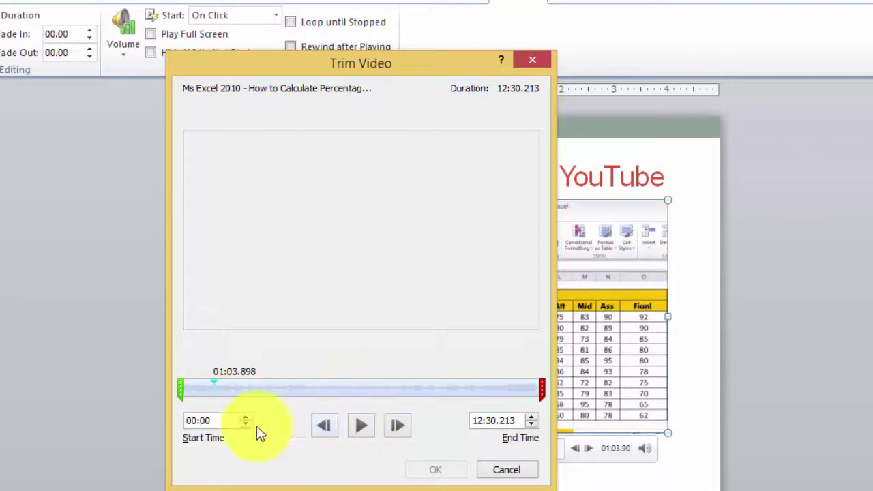
{"action": "left_click_drag", "start_coordinate": [180, 390], "coordinate": [203, 393]}
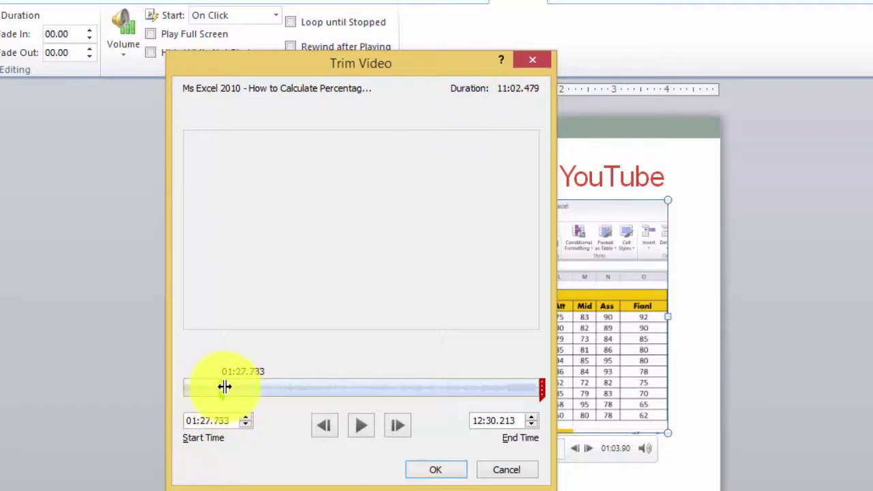
{"action": "left_click_drag", "start_coordinate": [540, 390], "coordinate": [486, 390]}
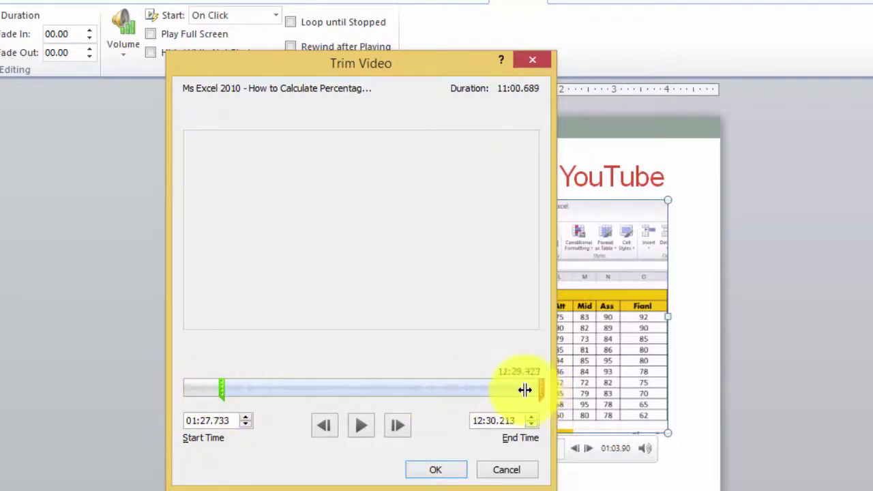
{"action": "left_click", "coordinate": [217, 394]}
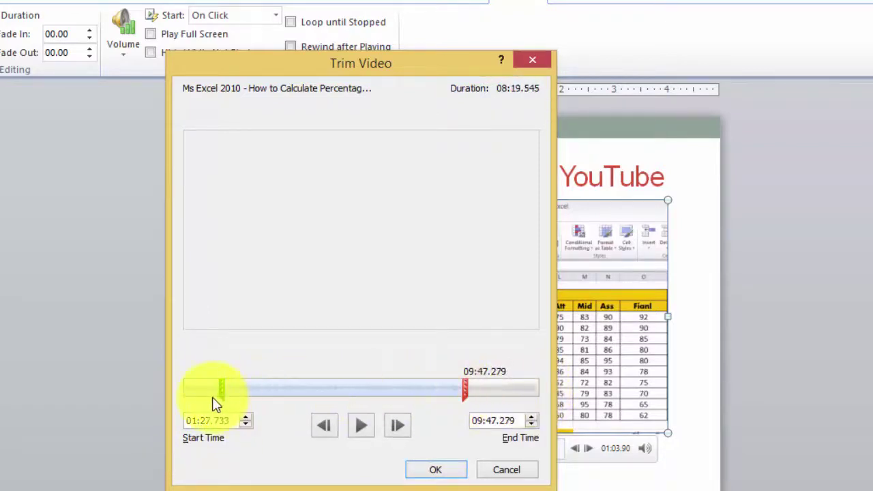
{"action": "left_click_drag", "start_coordinate": [221, 390], "coordinate": [226, 390]}
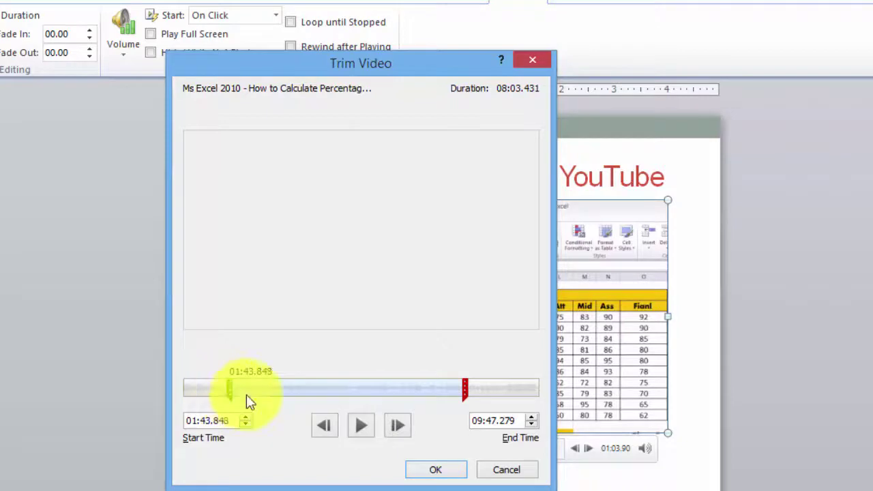
{"action": "left_click", "coordinate": [364, 424]}
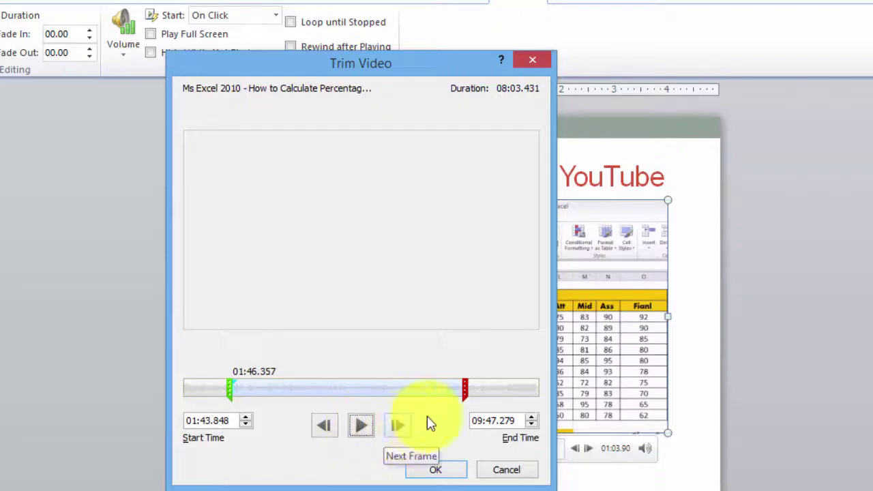
{"action": "left_click", "coordinate": [461, 474]}
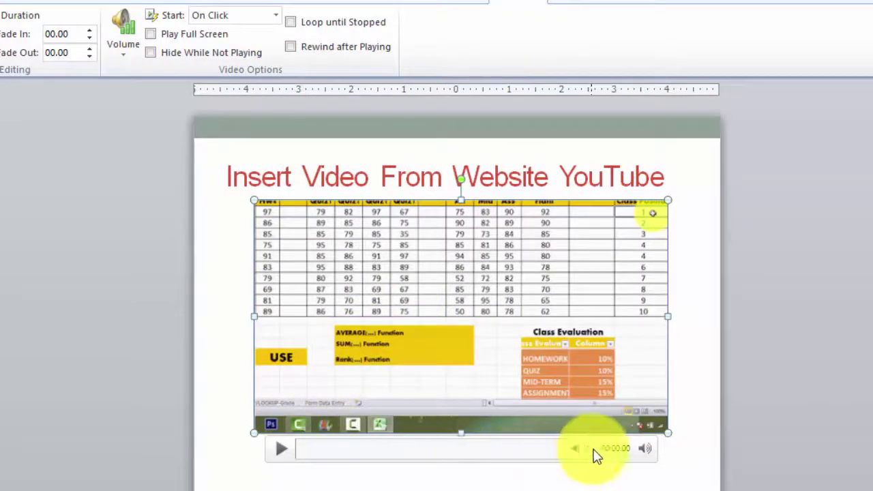
Play the trimmed video on the slide, skipping ahead to about 01:25
{"action": "left_click", "coordinate": [281, 449]}
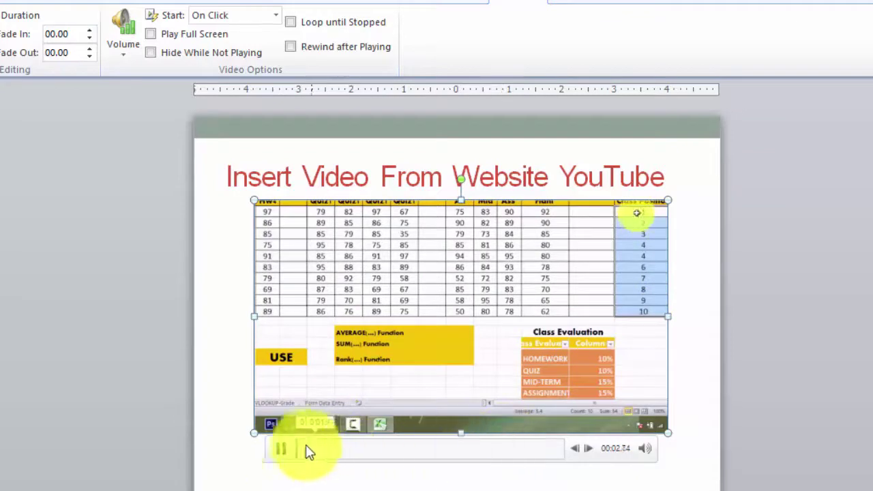
{"action": "mouse_move", "coordinate": [651, 457]}
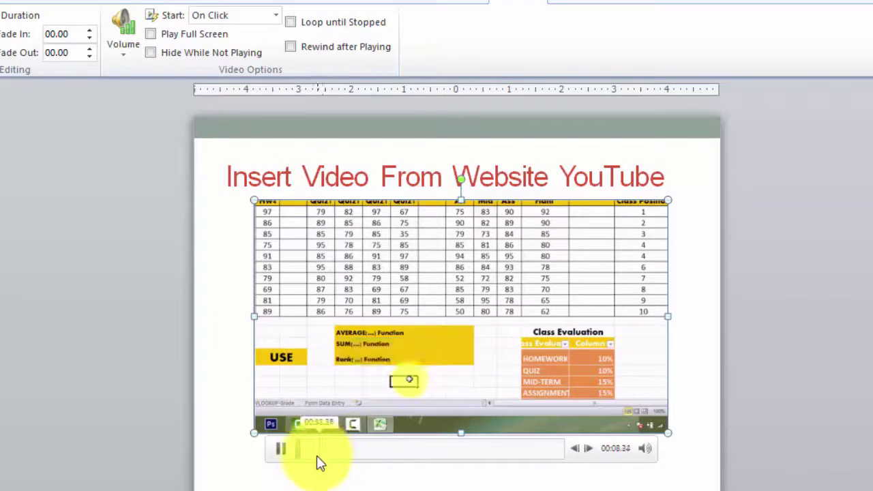
{"action": "left_click", "coordinate": [310, 455]}
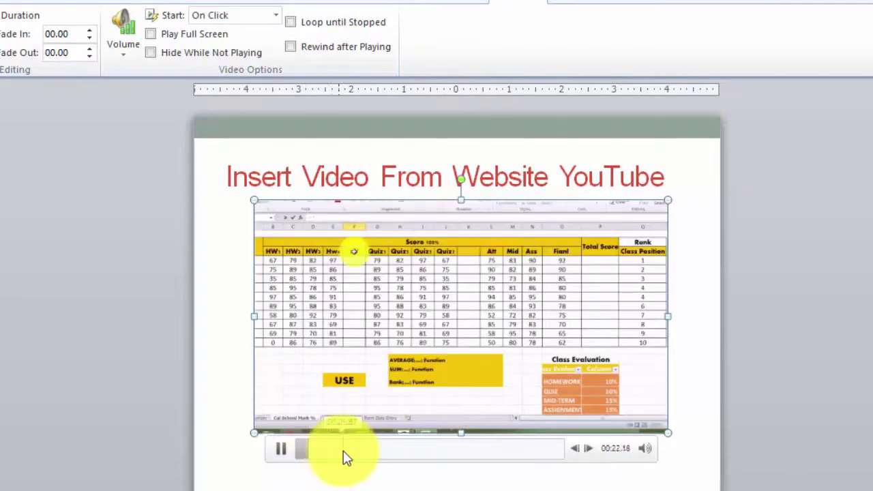
{"action": "left_click", "coordinate": [349, 453]}
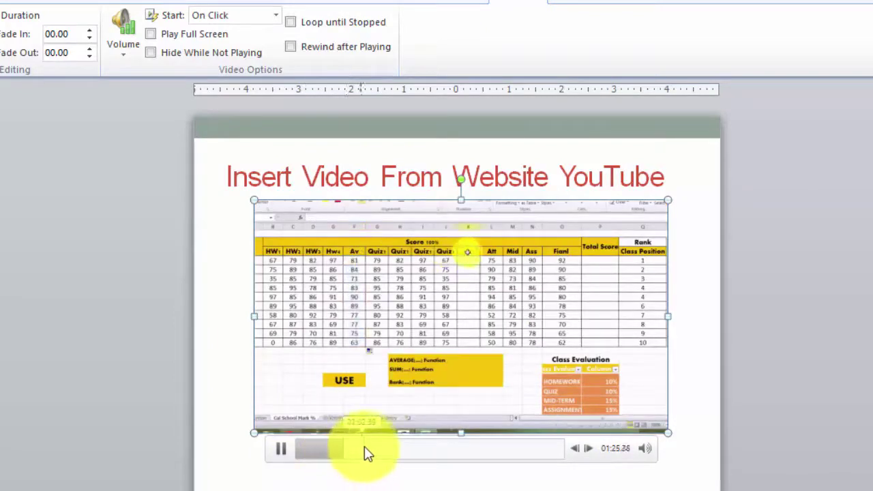
Set the video's playback volume to High and deselect it
{"action": "left_click", "coordinate": [125, 61]}
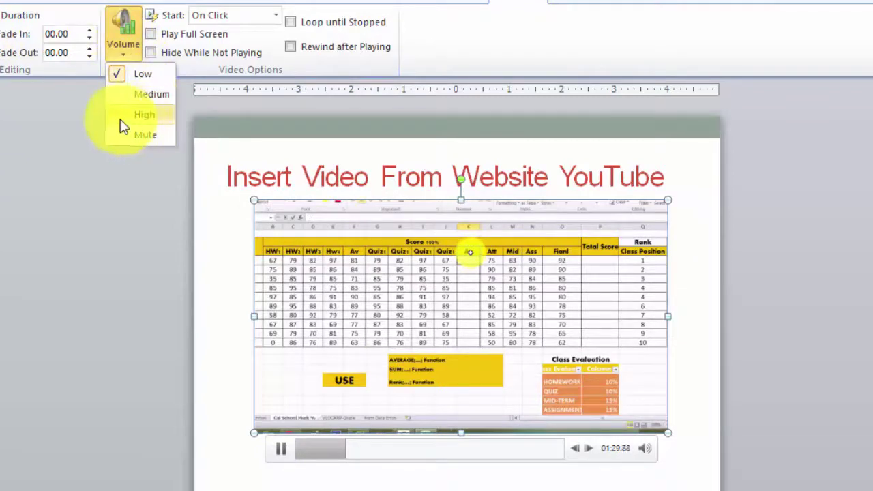
{"action": "left_click", "coordinate": [149, 116]}
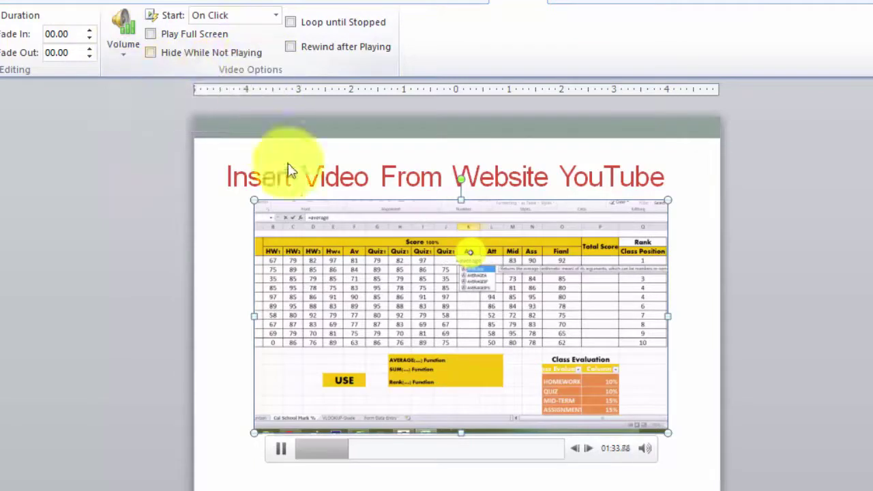
{"action": "left_click", "coordinate": [238, 379]}
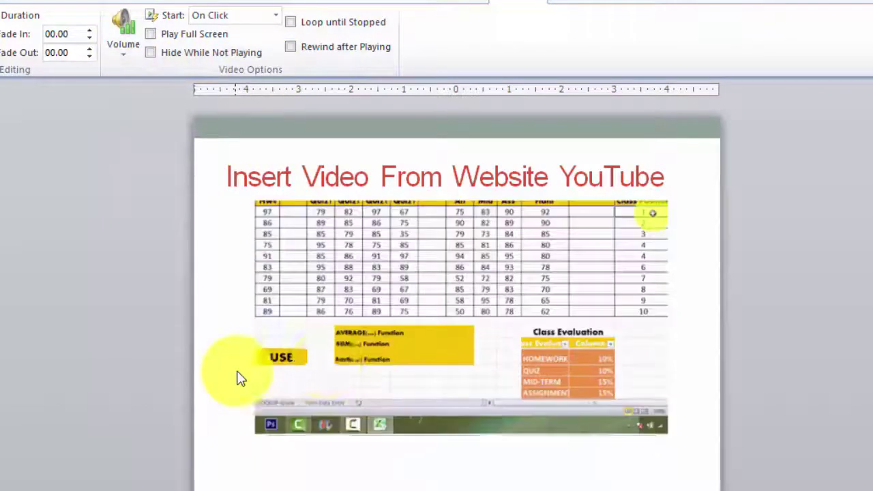
Reselect the video and keep its Start option on On Click
{"action": "left_click", "coordinate": [329, 329]}
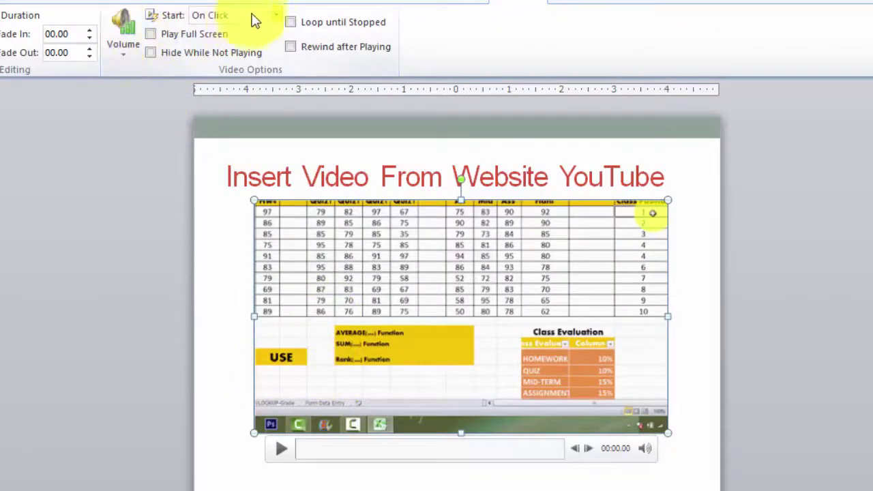
{"action": "left_click", "coordinate": [278, 17]}
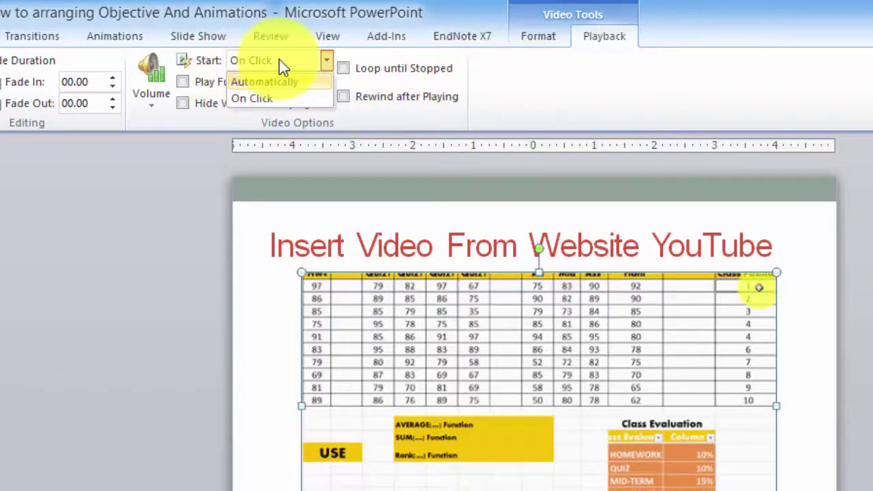
{"action": "left_click", "coordinate": [325, 63]}
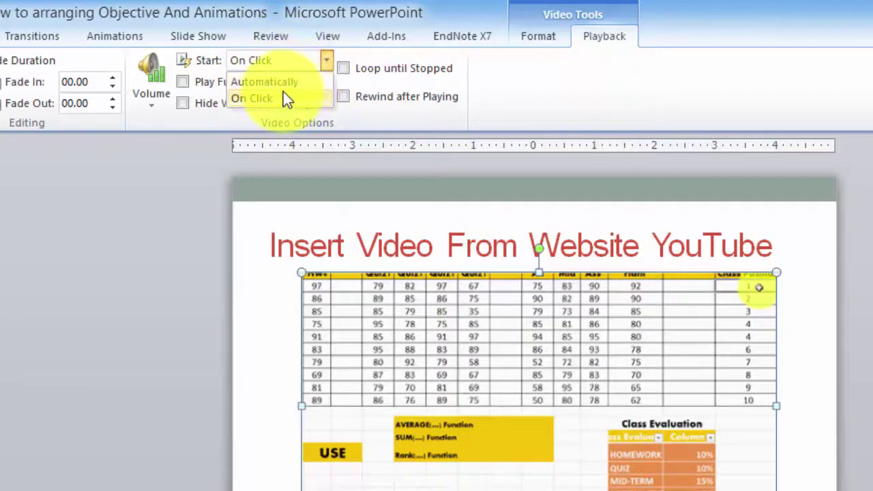
{"action": "left_click", "coordinate": [506, 78]}
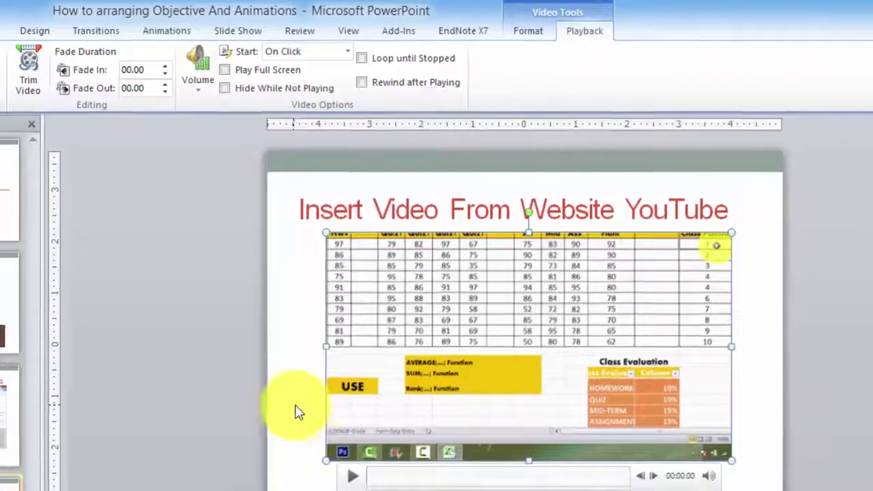
Go to slide 3, 'How to insert Video and Edit Video', and open the Insert Video choices
{"action": "left_click", "coordinate": [300, 409]}
{"action": "scroll", "coordinate": [350, 253], "scroll_direction": "up", "scroll_amount": 1}
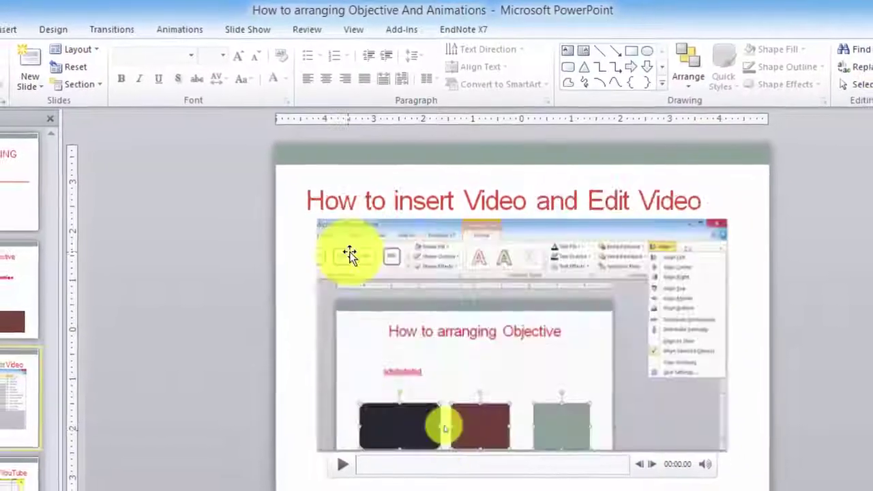
{"action": "left_click", "coordinate": [11, 30]}
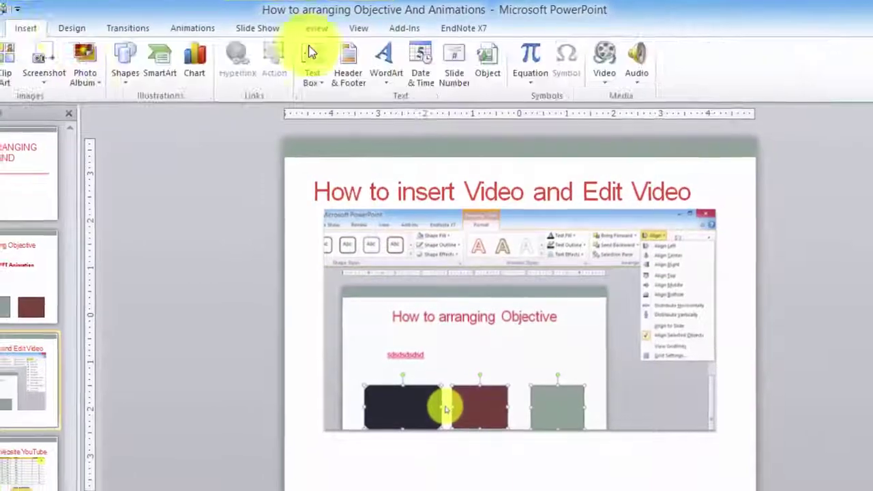
{"action": "left_click", "coordinate": [603, 77]}
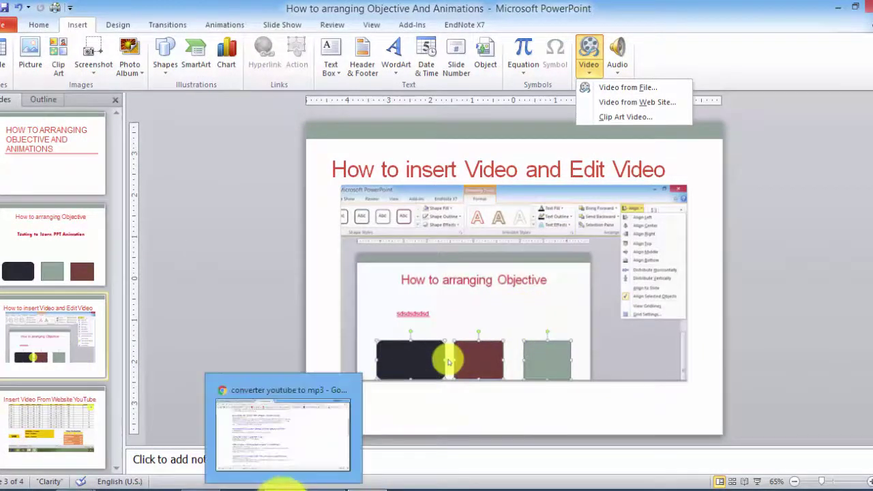
In Chrome, look over the blog post, then select the 'converter youtube to mp3' search text
{"action": "left_click", "coordinate": [293, 486]}
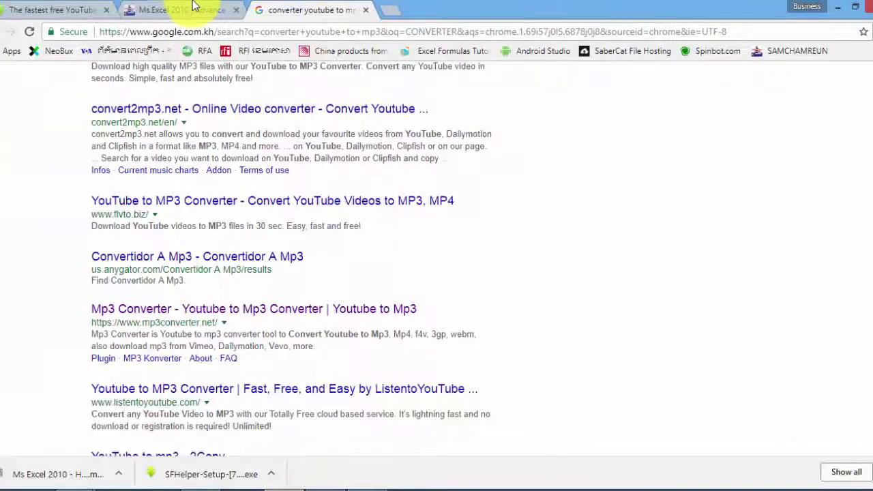
{"action": "left_click", "coordinate": [166, 10]}
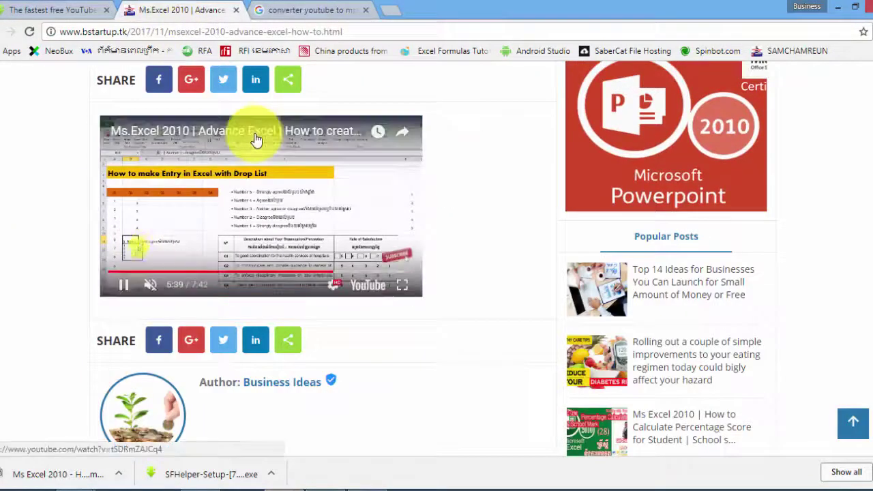
{"action": "scroll", "coordinate": [219, 171], "scroll_direction": "down", "scroll_amount": 3}
{"action": "scroll", "coordinate": [218, 171], "scroll_direction": "up", "scroll_amount": 2}
{"action": "scroll", "coordinate": [219, 171], "scroll_direction": "up", "scroll_amount": 2}
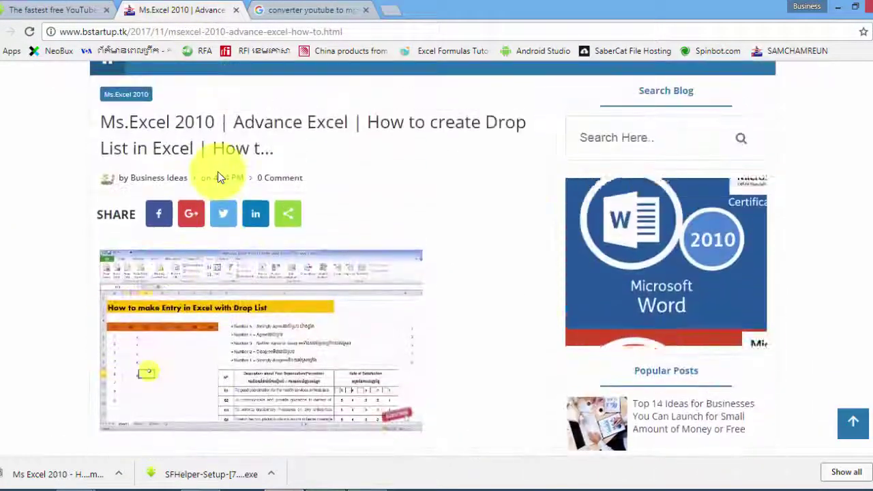
{"action": "scroll", "coordinate": [218, 171], "scroll_direction": "up", "scroll_amount": 2}
{"action": "scroll", "coordinate": [225, 140], "scroll_direction": "down", "scroll_amount": 4}
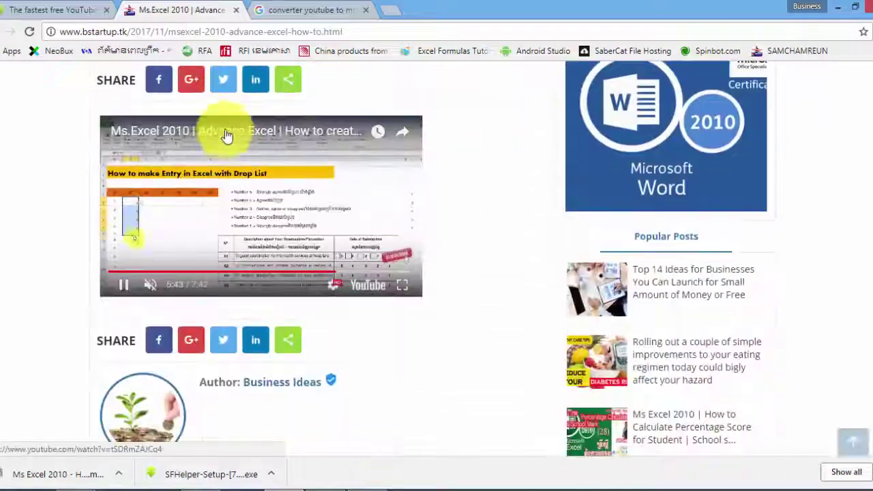
{"action": "scroll", "coordinate": [233, 121], "scroll_direction": "up", "scroll_amount": 4}
{"action": "left_click", "coordinate": [293, 9]}
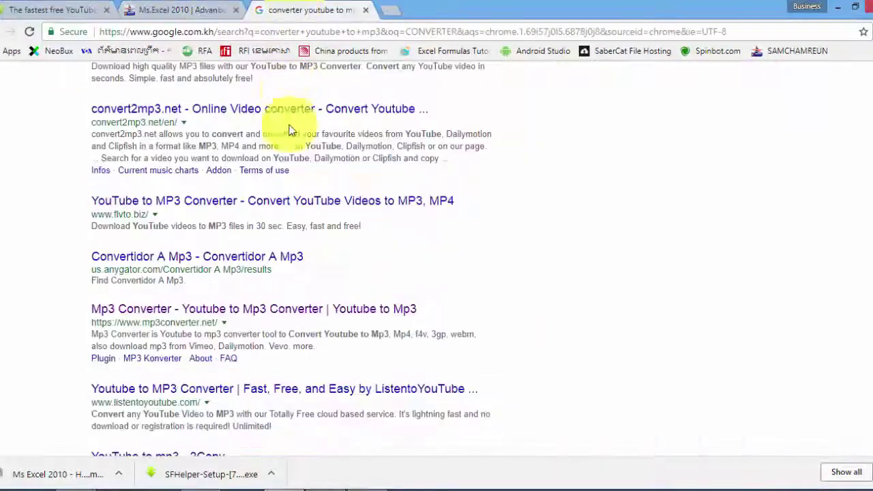
{"action": "scroll", "coordinate": [235, 210], "scroll_direction": "up", "scroll_amount": 3}
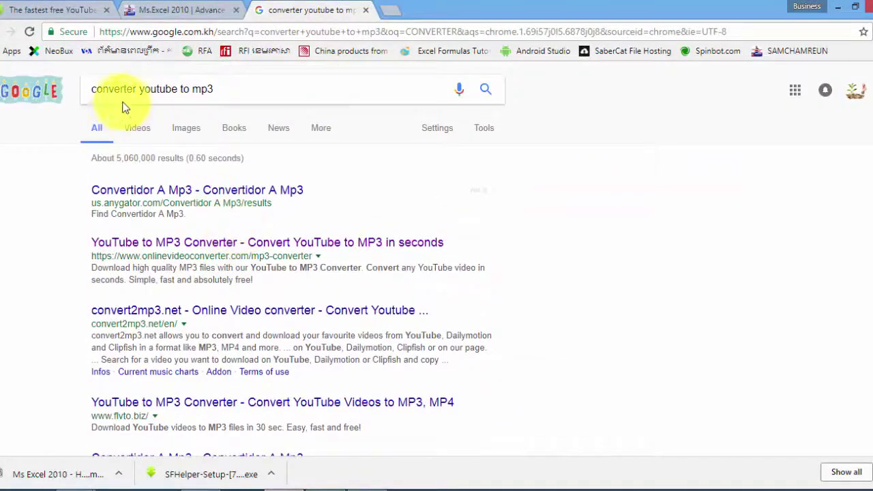
{"action": "left_click_drag", "start_coordinate": [236, 90], "coordinate": [74, 95]}
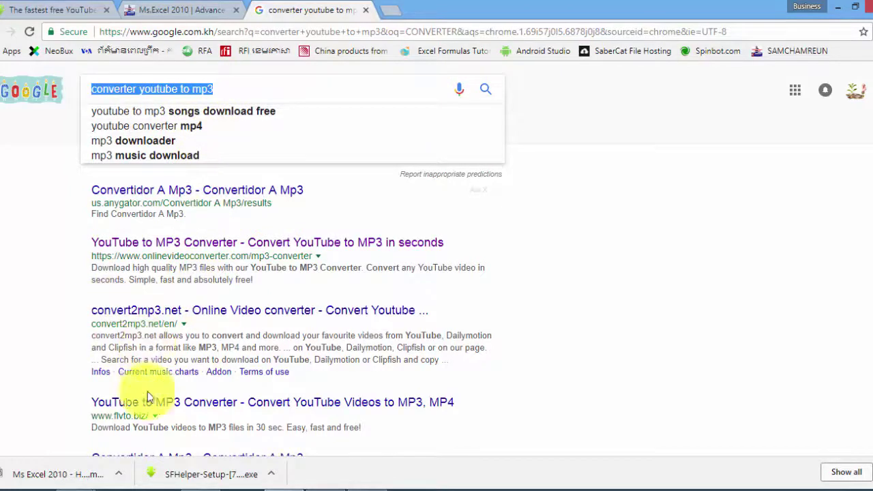
Review the savefrom.net download page, then scroll down the bstartup blog post's related Excel stories
{"action": "left_click", "coordinate": [39, 12]}
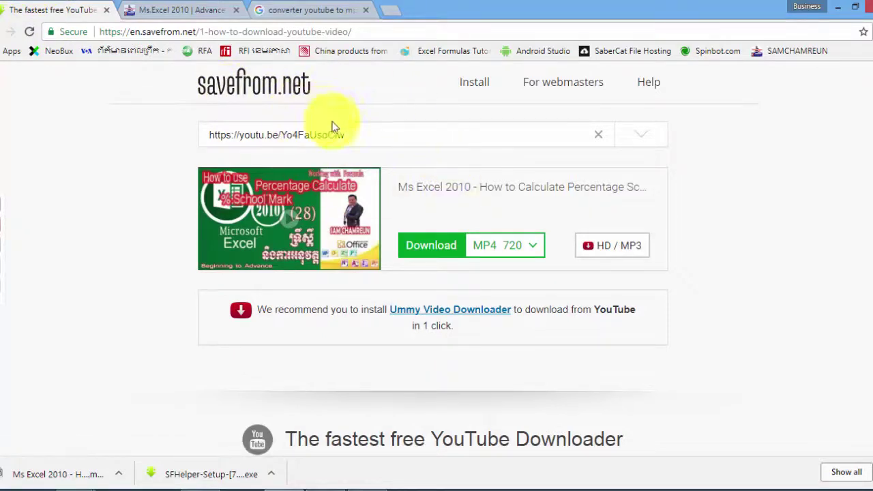
{"action": "left_click", "coordinate": [283, 16]}
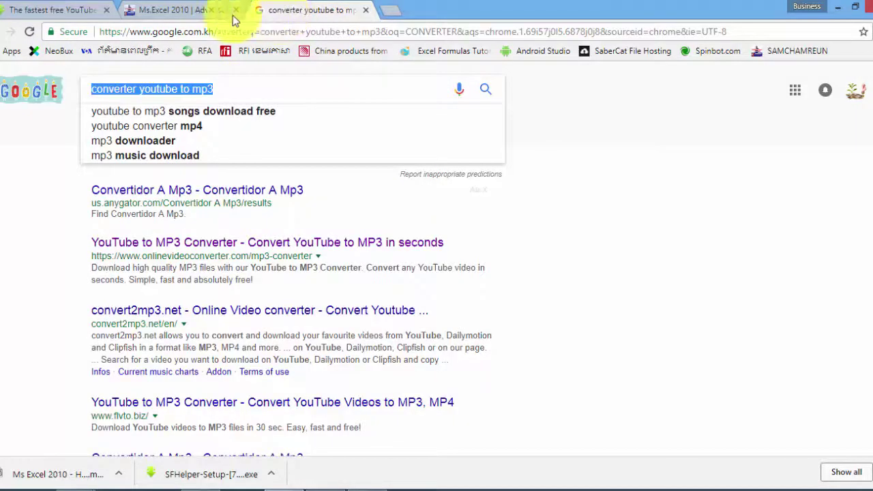
{"action": "left_click", "coordinate": [27, 11]}
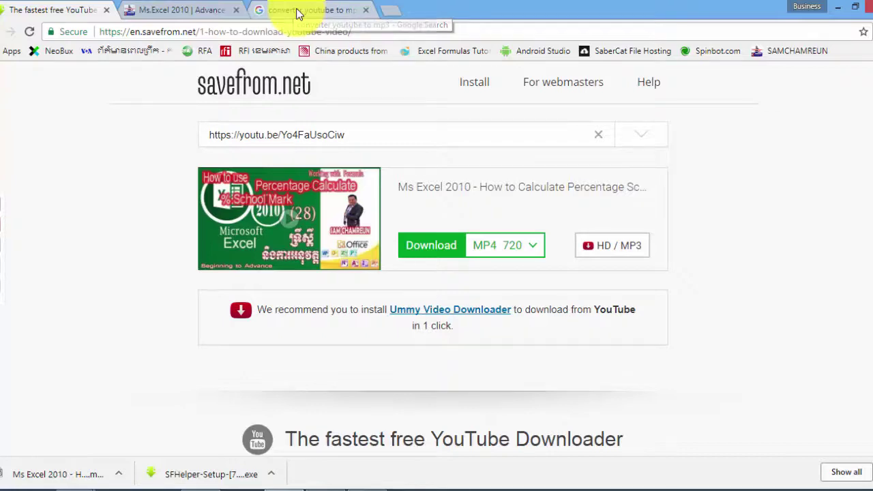
{"action": "left_click", "coordinate": [296, 10]}
{"action": "left_click", "coordinate": [185, 10]}
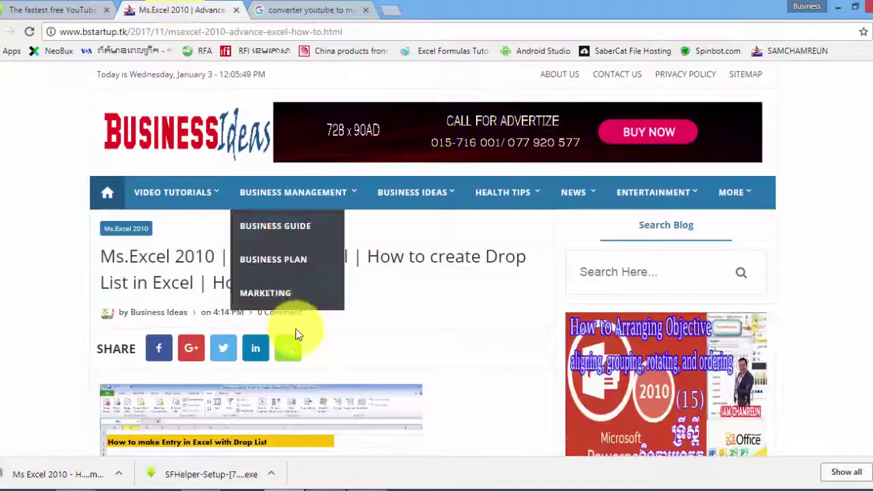
{"action": "scroll", "coordinate": [297, 334], "scroll_direction": "down", "scroll_amount": 2}
{"action": "scroll", "coordinate": [294, 324], "scroll_direction": "down", "scroll_amount": 2}
{"action": "scroll", "coordinate": [294, 320], "scroll_direction": "down", "scroll_amount": 3}
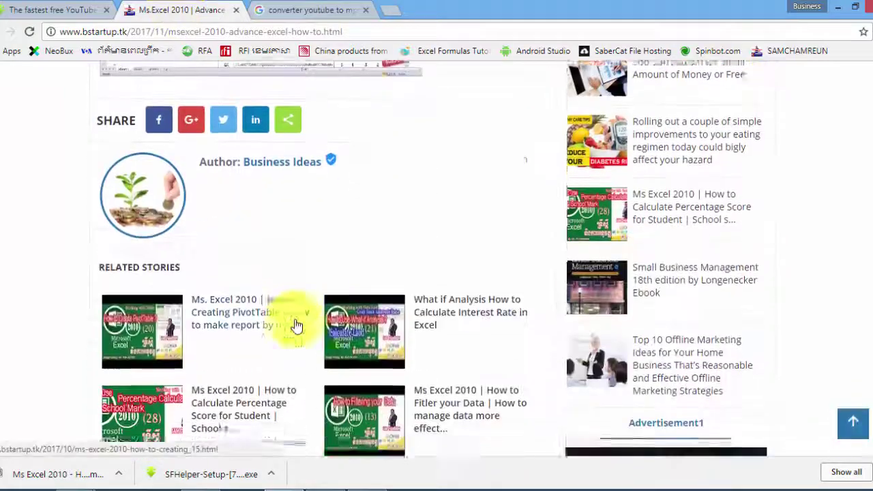
{"action": "scroll", "coordinate": [298, 326], "scroll_direction": "down", "scroll_amount": 3}
{"action": "scroll", "coordinate": [297, 326], "scroll_direction": "down", "scroll_amount": 2}
{"action": "scroll", "coordinate": [298, 326], "scroll_direction": "up", "scroll_amount": 3}
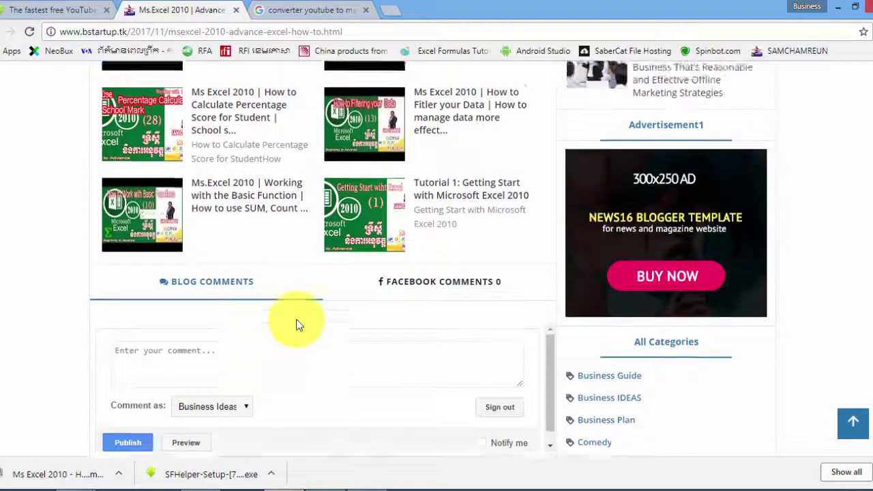